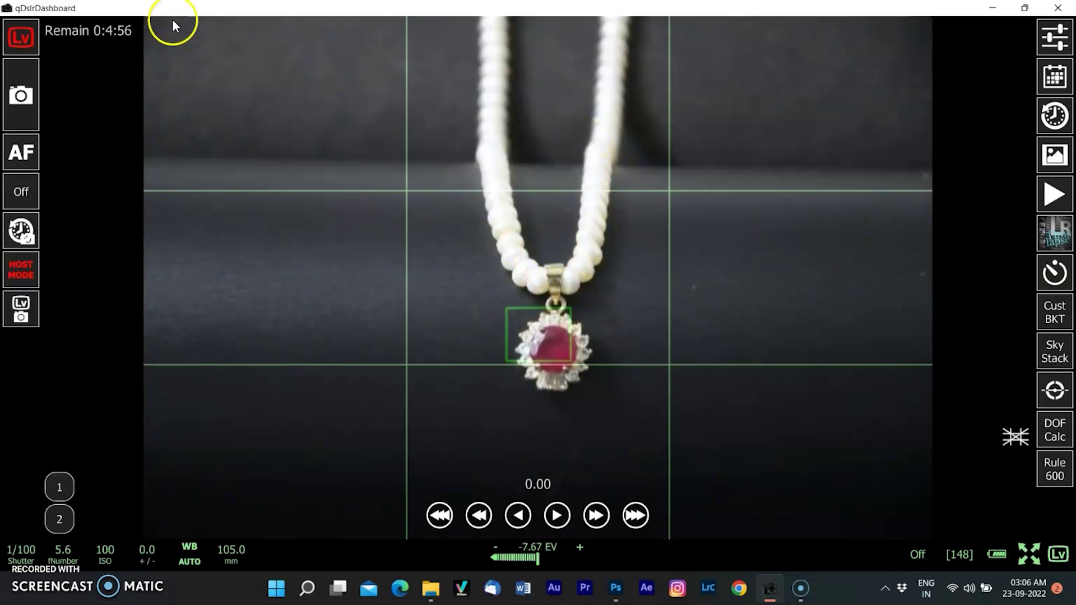
Step: Autofocus on the ruby pendant and capture test shot _DSC6515
{"action": "left_click", "coordinate": [1061, 78]}
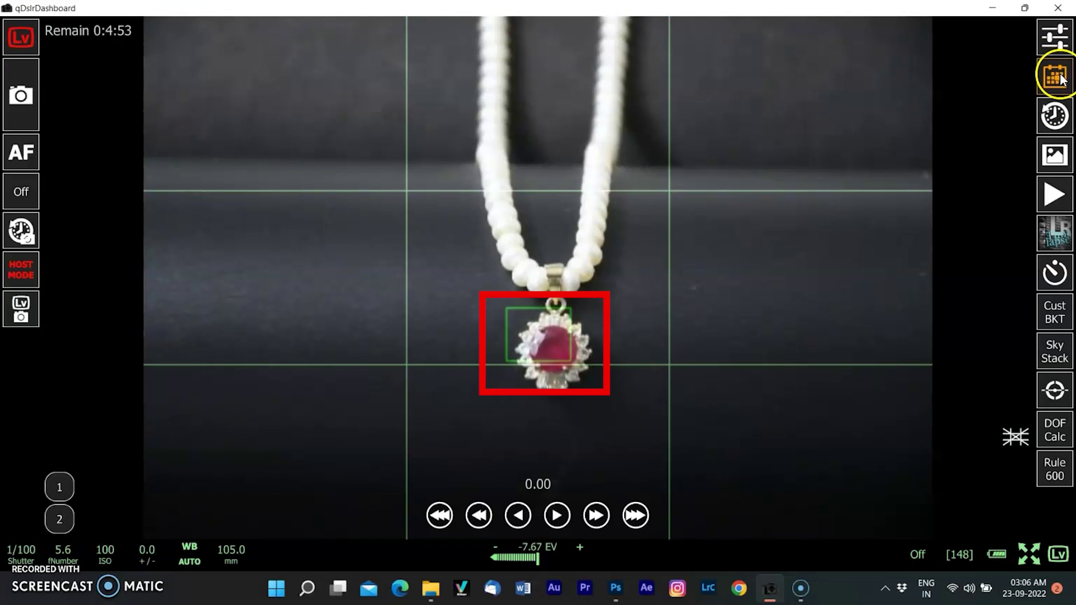
{"action": "left_click", "coordinate": [562, 347]}
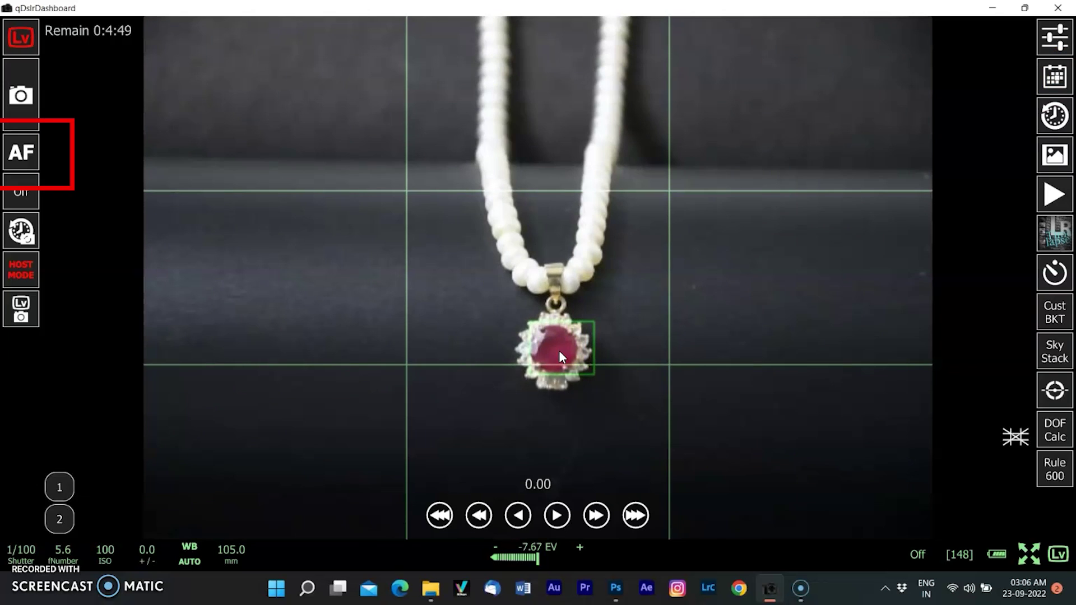
{"action": "left_click", "coordinate": [19, 153]}
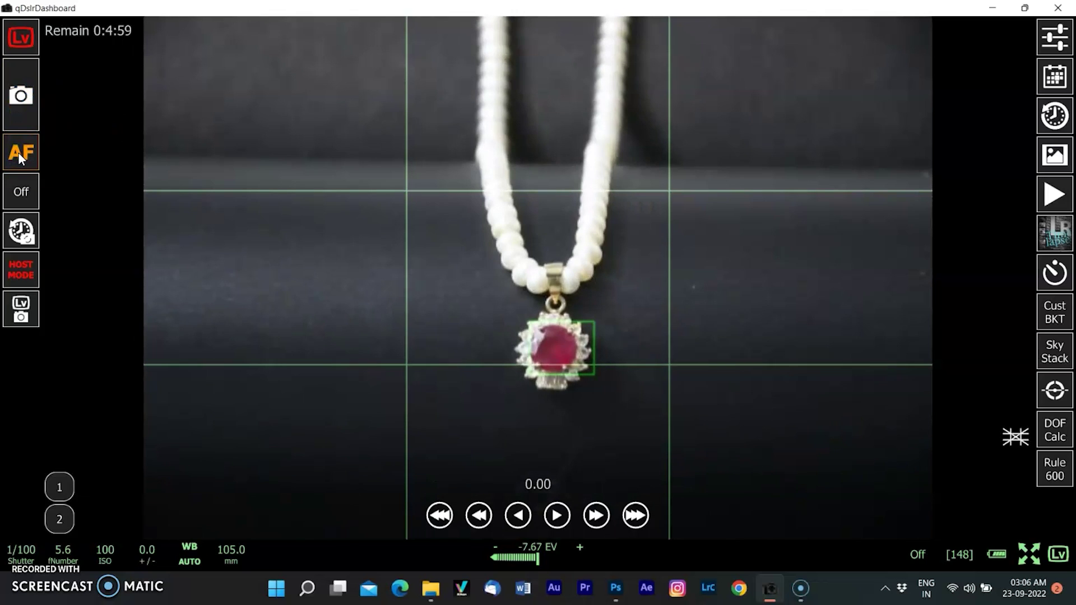
{"action": "left_click", "coordinate": [19, 152]}
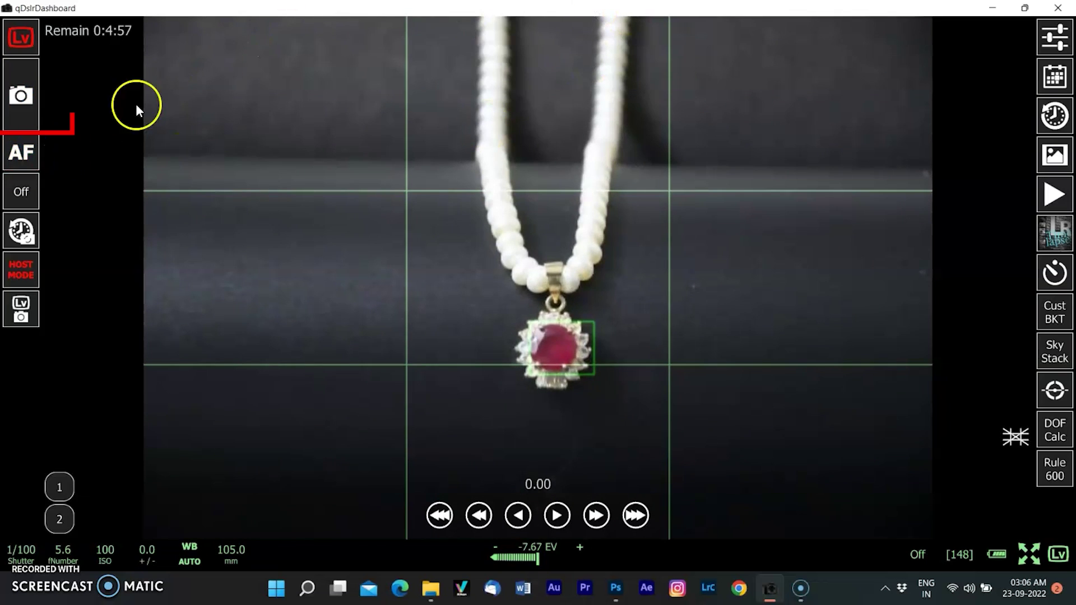
{"action": "left_click", "coordinate": [31, 105]}
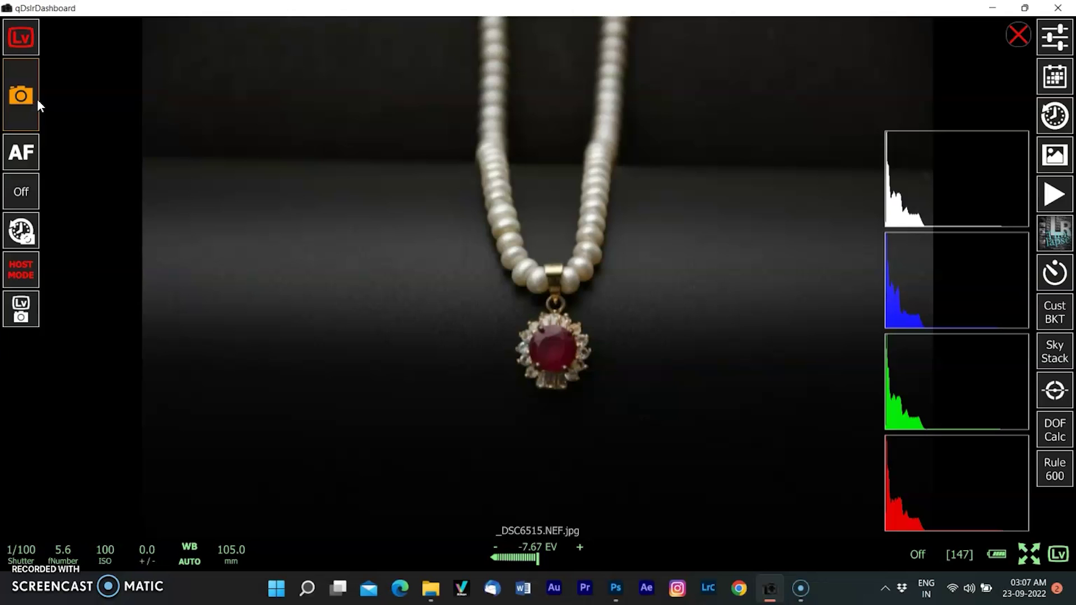
Step: Close the test shot back to live view and open the focus stacking panel
{"action": "left_click", "coordinate": [189, 271]}
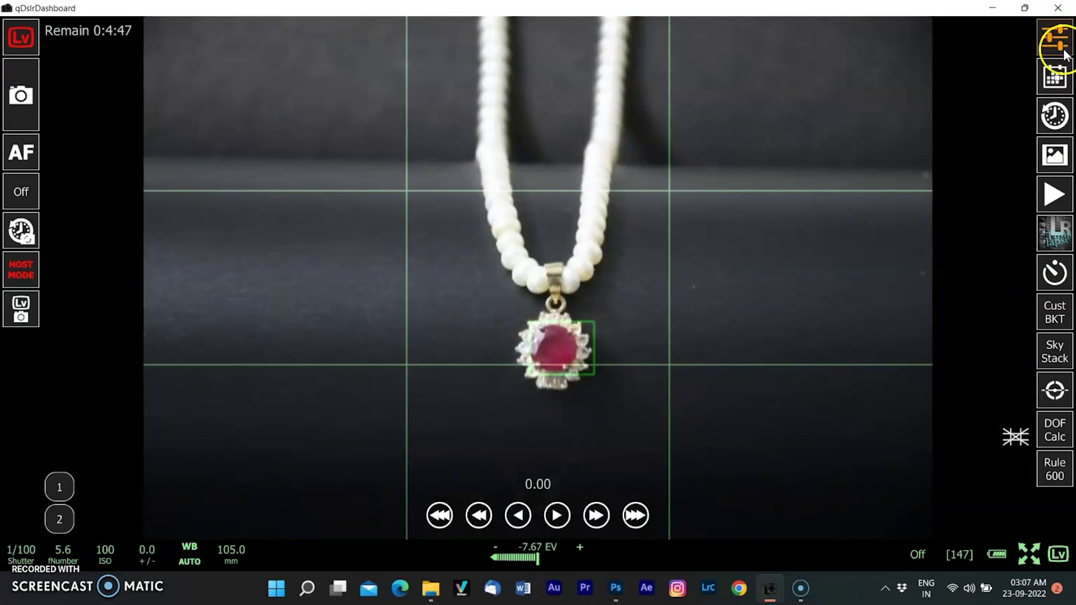
{"action": "left_click", "coordinate": [1054, 77]}
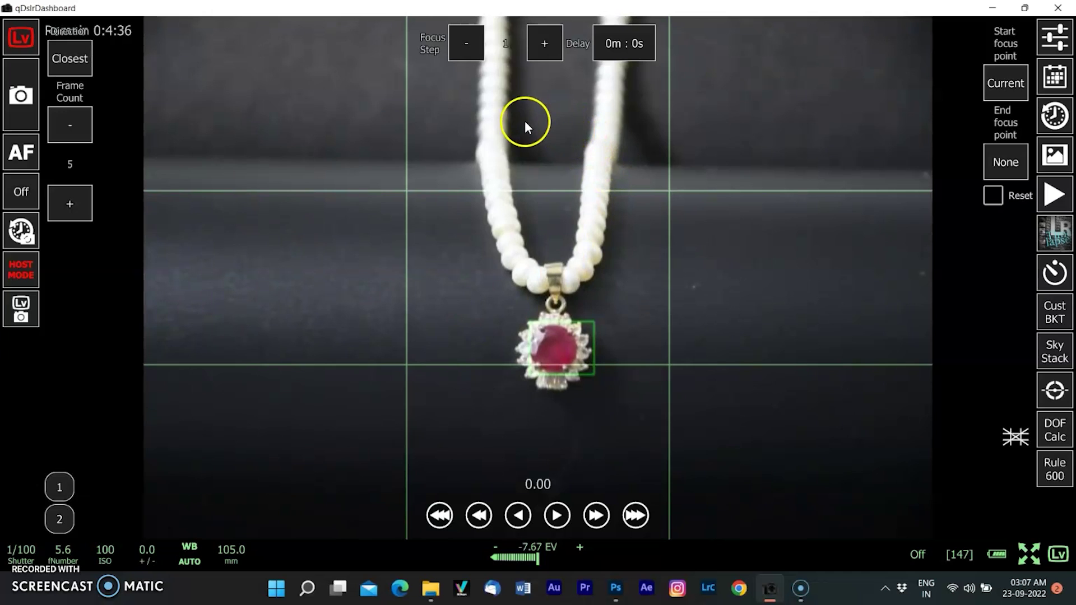
Step: Focus sharply on the ruby pendant and save it as focus point 1
{"action": "left_click", "coordinate": [555, 348]}
{"action": "left_click", "coordinate": [440, 514]}
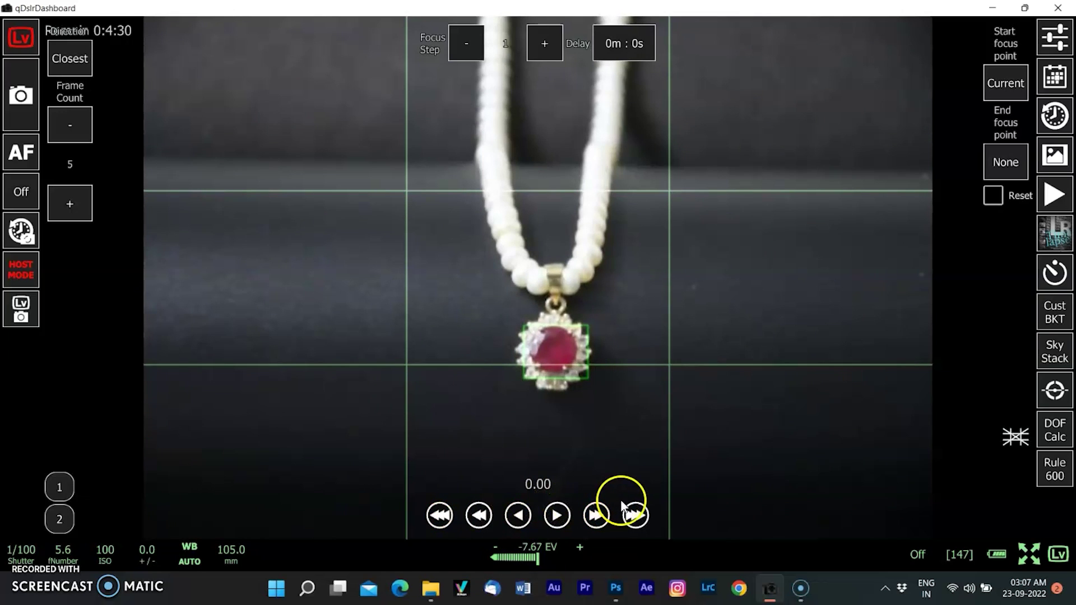
{"action": "left_click", "coordinate": [632, 516]}
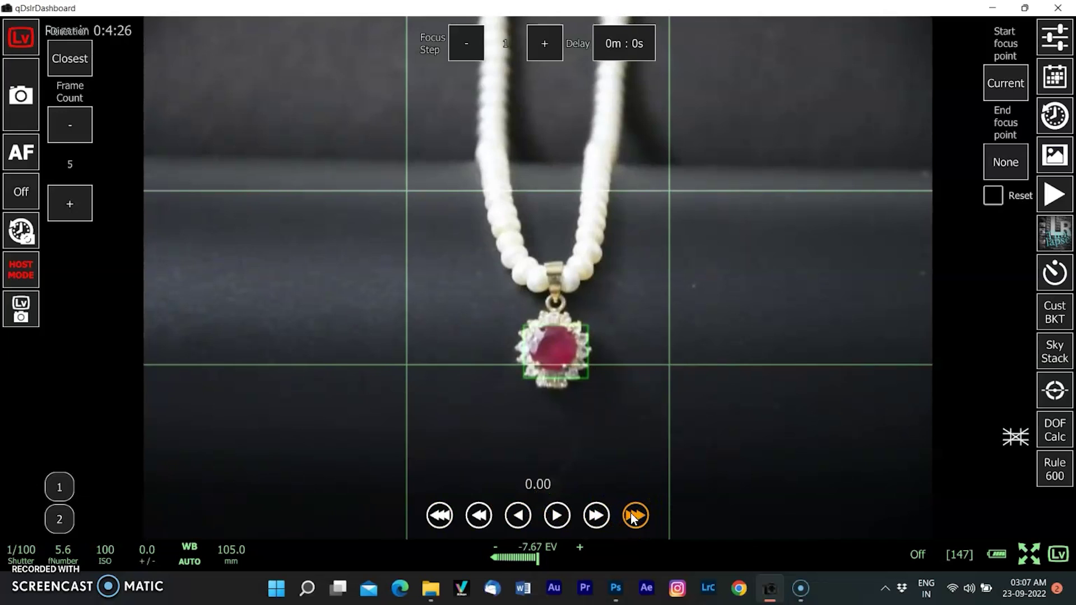
{"action": "left_click", "coordinate": [57, 487]}
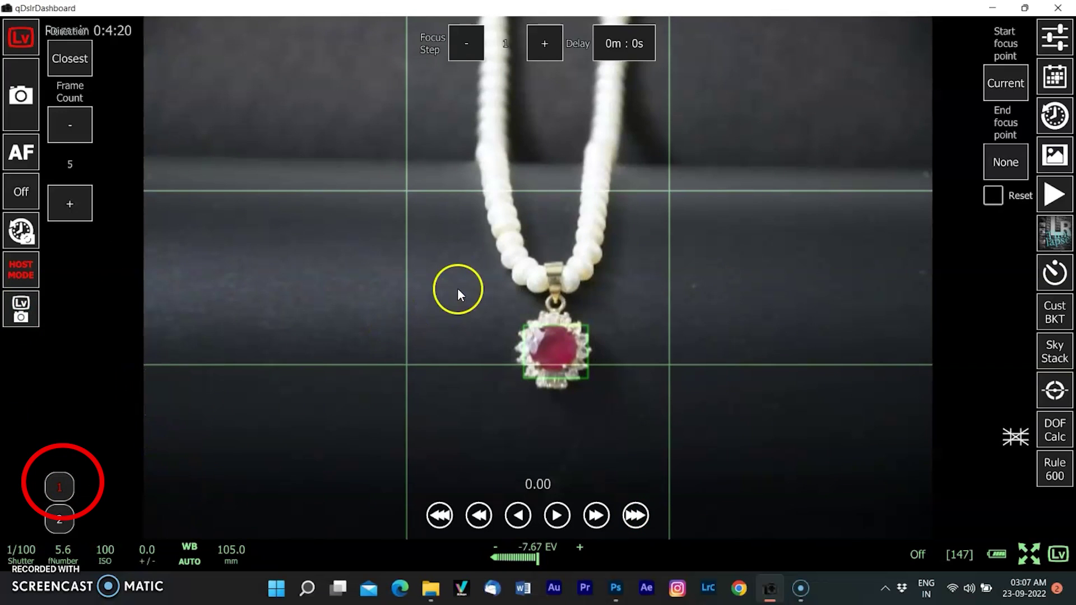
Step: Shift focus farther toward the top of the necklace and save it as focus point 2
{"action": "left_click", "coordinate": [496, 28]}
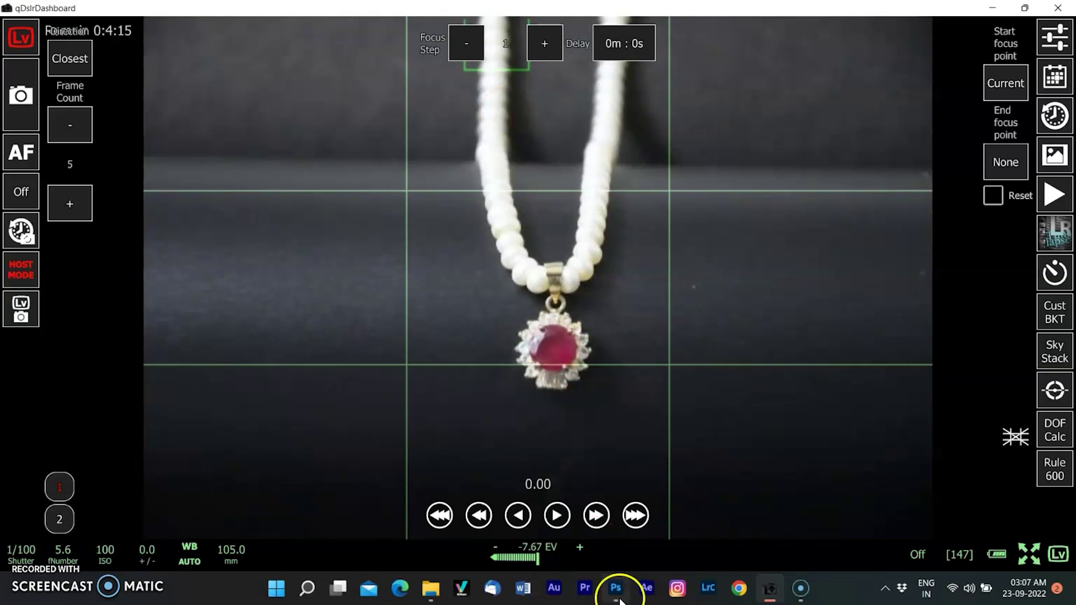
{"action": "left_click", "coordinate": [641, 514]}
{"action": "left_click", "coordinate": [647, 511]}
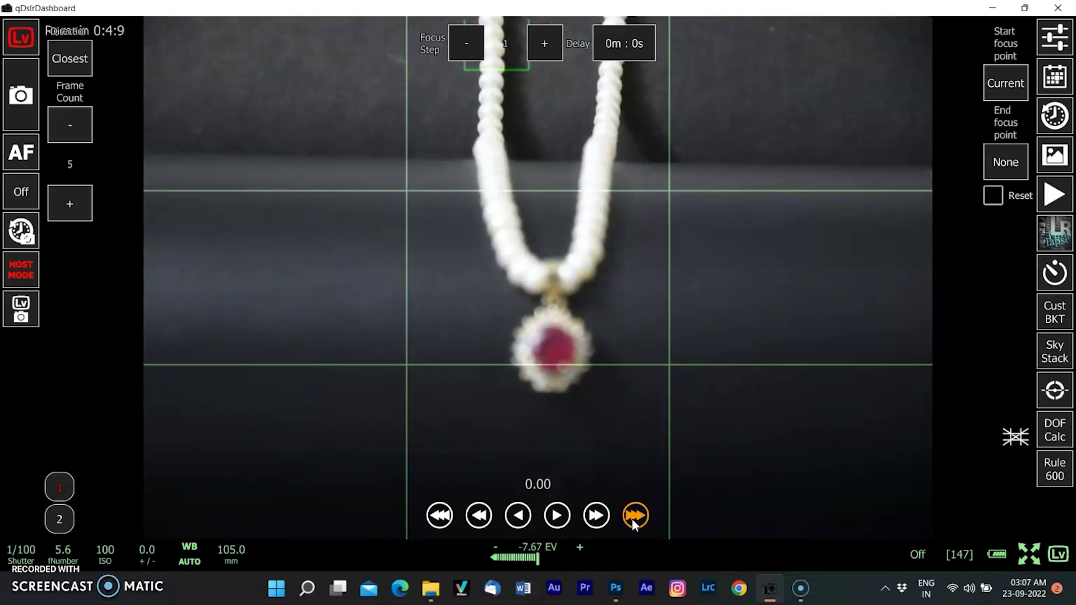
{"action": "left_click", "coordinate": [634, 516]}
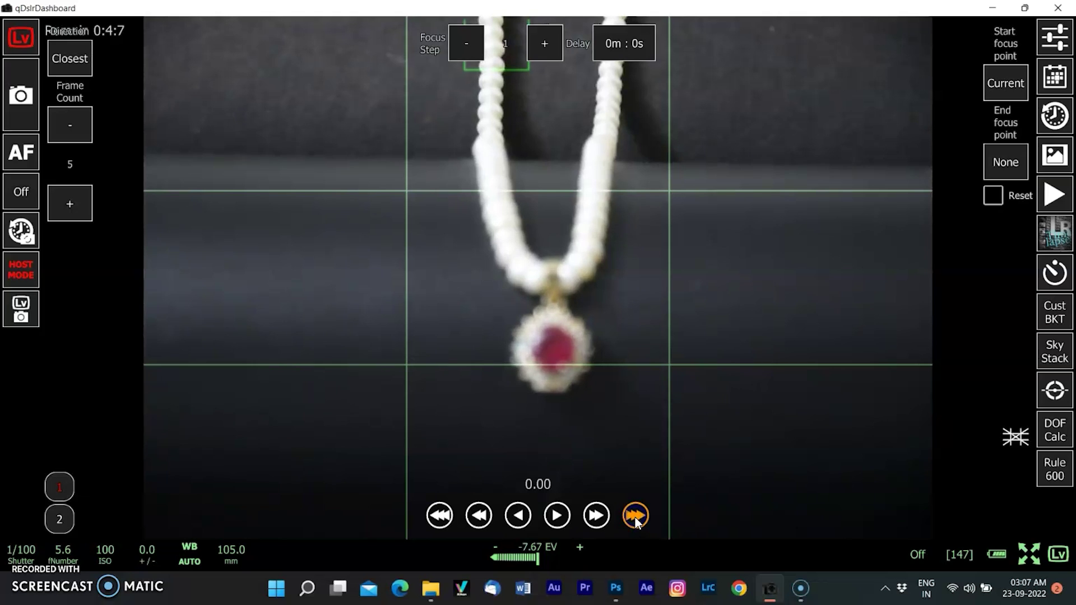
{"action": "left_click", "coordinate": [438, 513]}
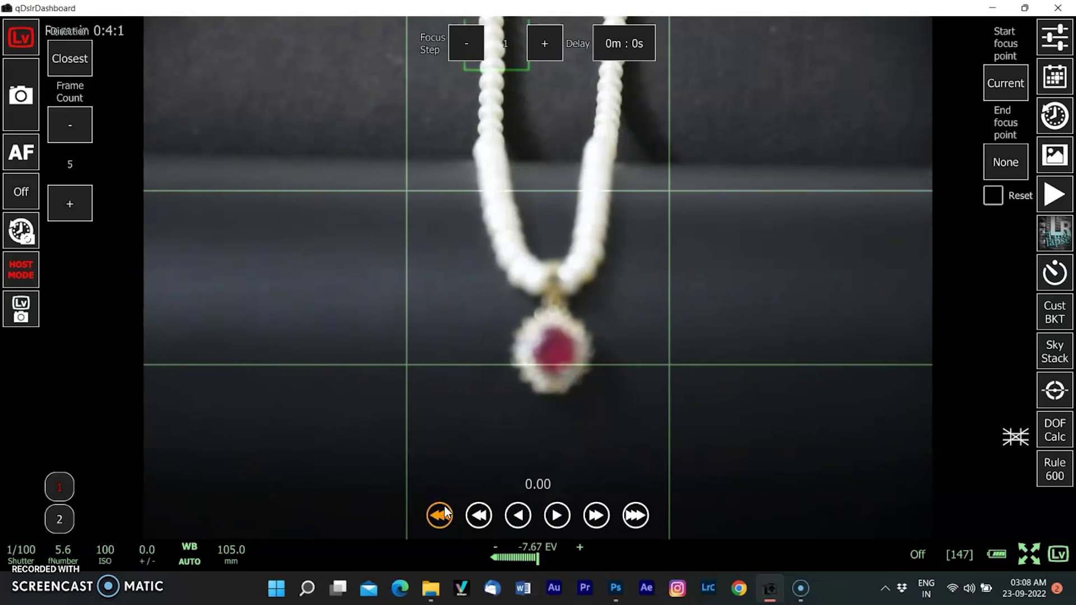
{"action": "left_click", "coordinate": [427, 485]}
{"action": "left_click", "coordinate": [57, 519]}
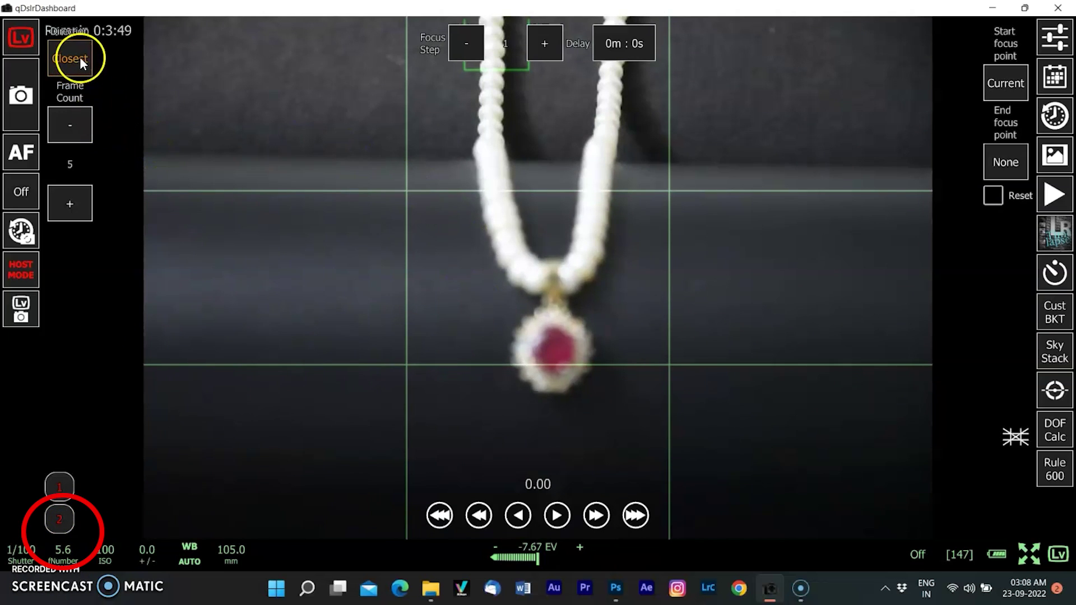
Step: Keep the stacking direction as Closest and set the frame count to 17
{"action": "left_click", "coordinate": [59, 56]}
{"action": "left_click", "coordinate": [533, 295]}
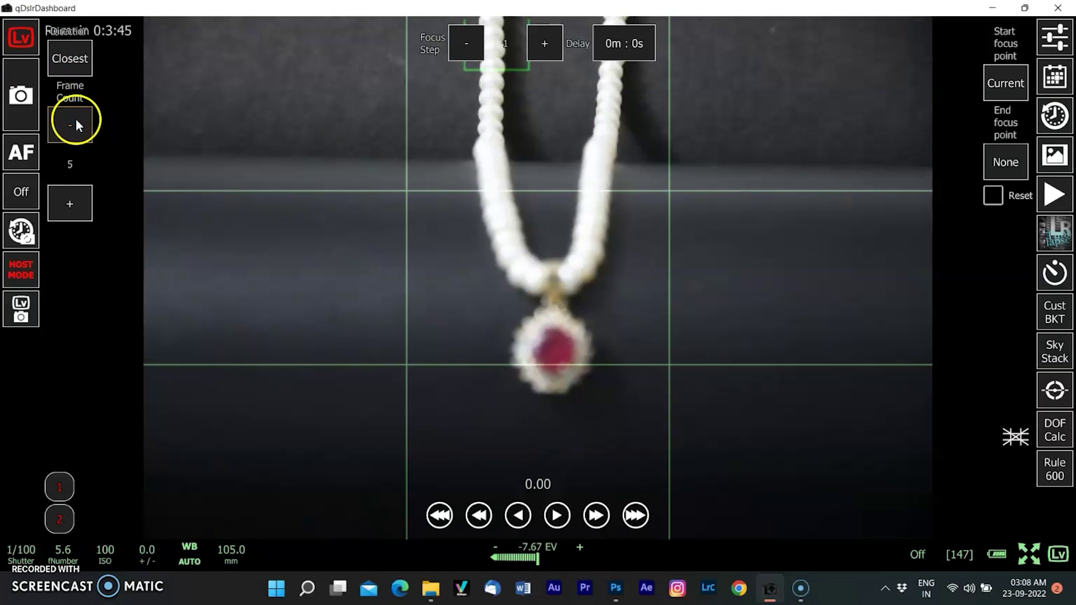
{"action": "left_click", "coordinate": [76, 213]}
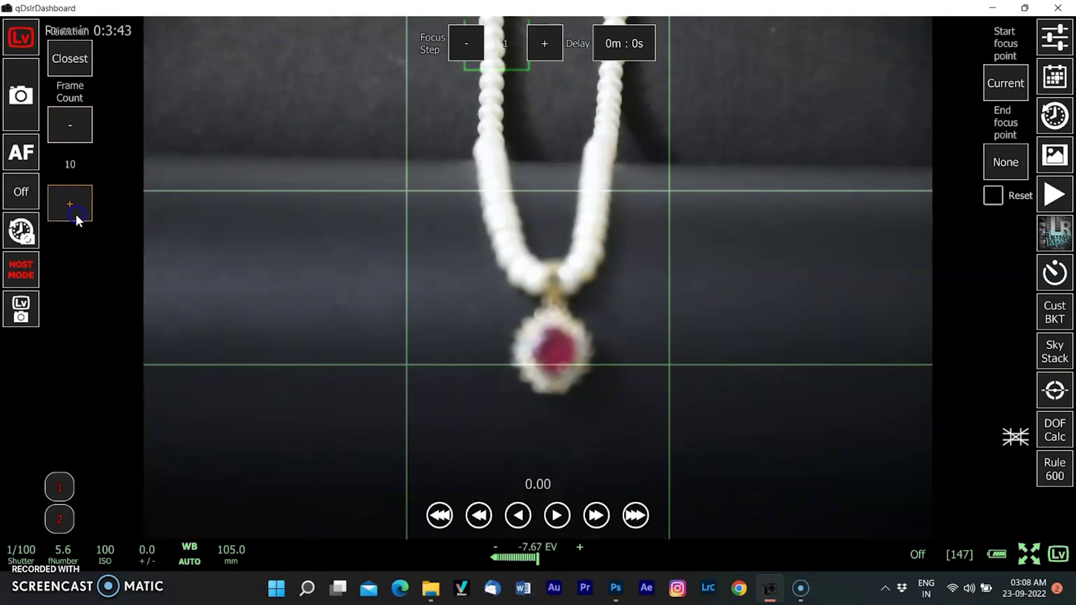
{"action": "left_click", "coordinate": [75, 214]}
{"action": "left_click", "coordinate": [76, 213]}
{"action": "left_click", "coordinate": [76, 214]}
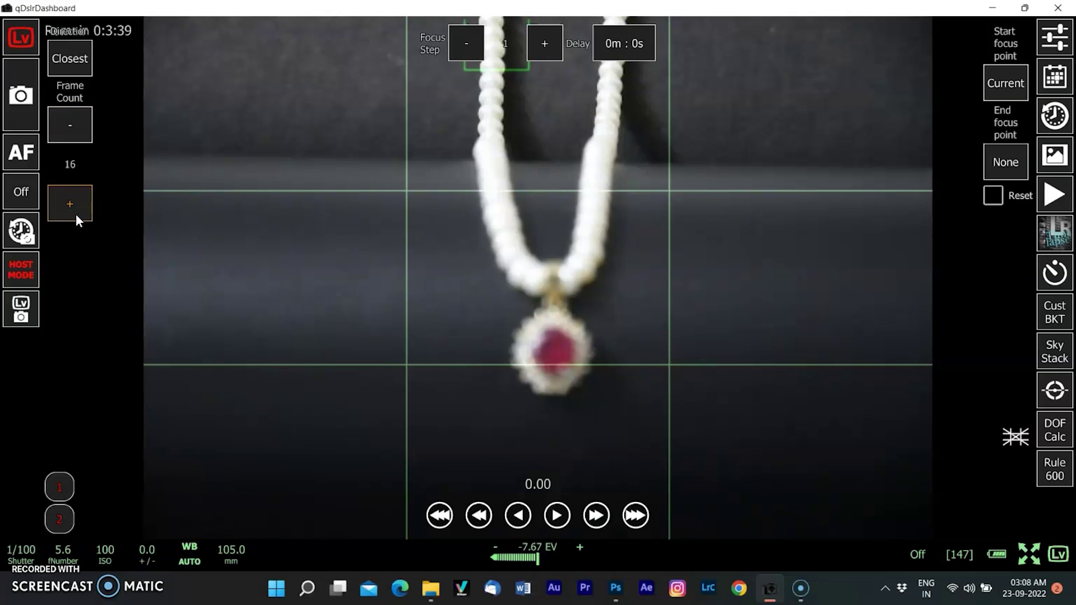
{"action": "left_click", "coordinate": [76, 214]}
{"action": "left_click", "coordinate": [74, 200]}
{"action": "left_click", "coordinate": [66, 116]}
Step: Run the stack from FP 1 to FP 2 and raise the frame count to 19
{"action": "left_click", "coordinate": [998, 88]}
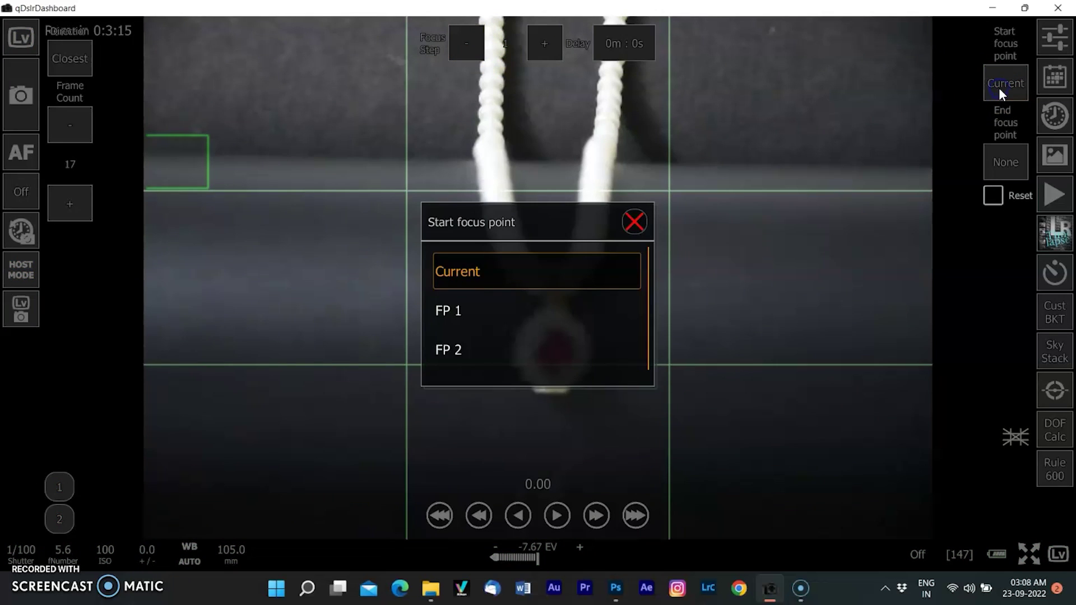
{"action": "left_click", "coordinate": [524, 308]}
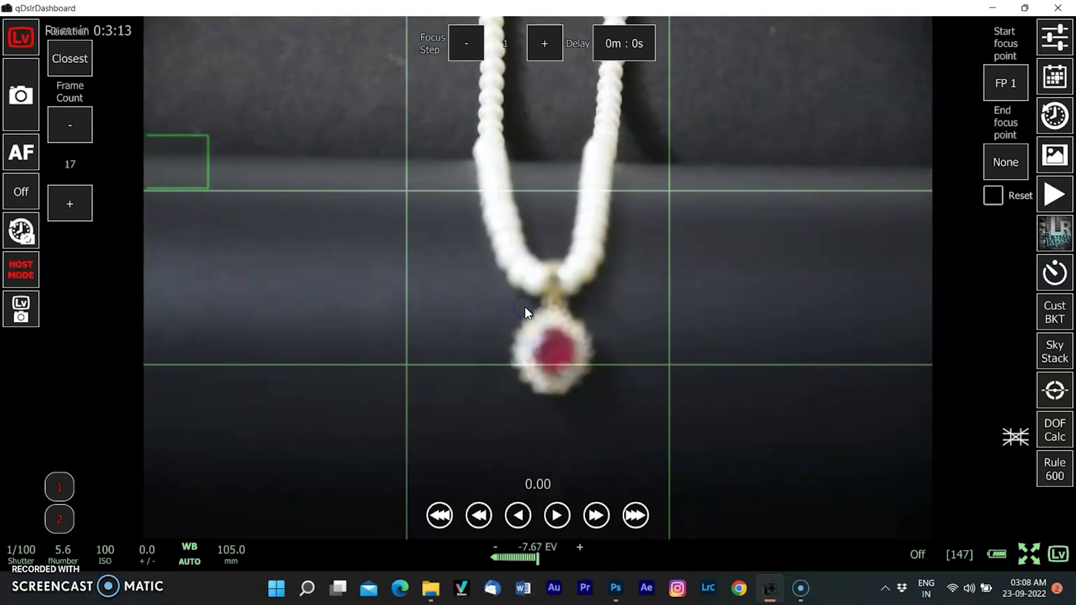
{"action": "left_click", "coordinate": [1011, 169]}
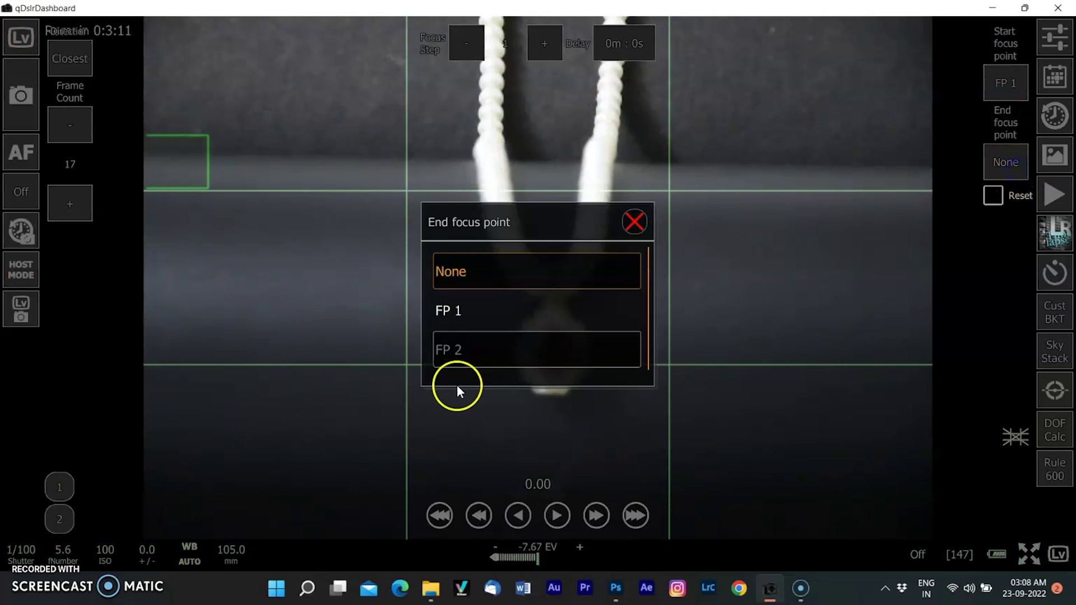
{"action": "left_click", "coordinate": [460, 350]}
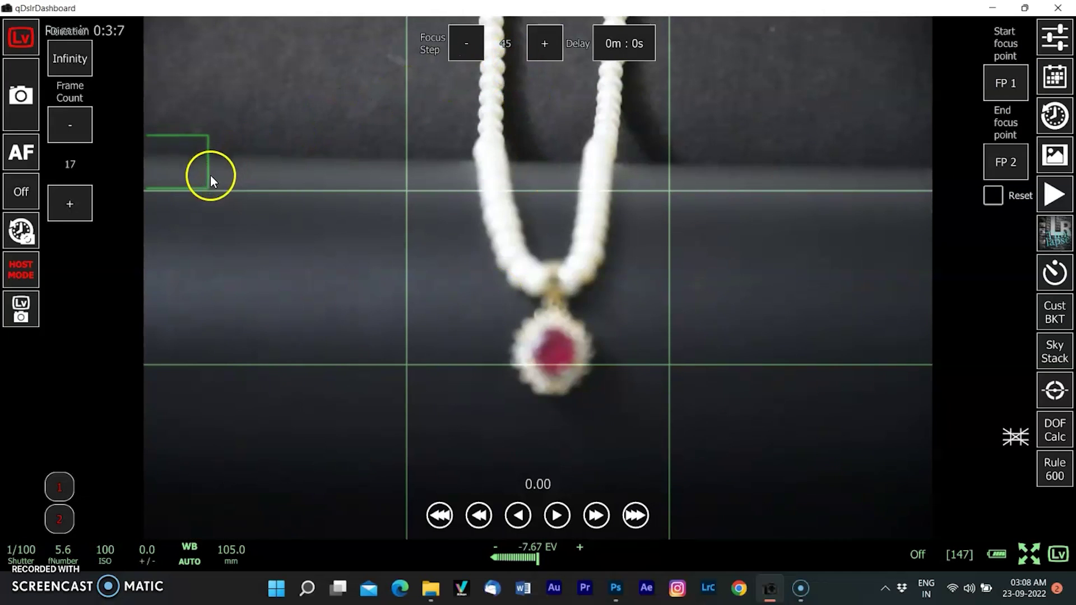
{"action": "double_click", "coordinate": [69, 202]}
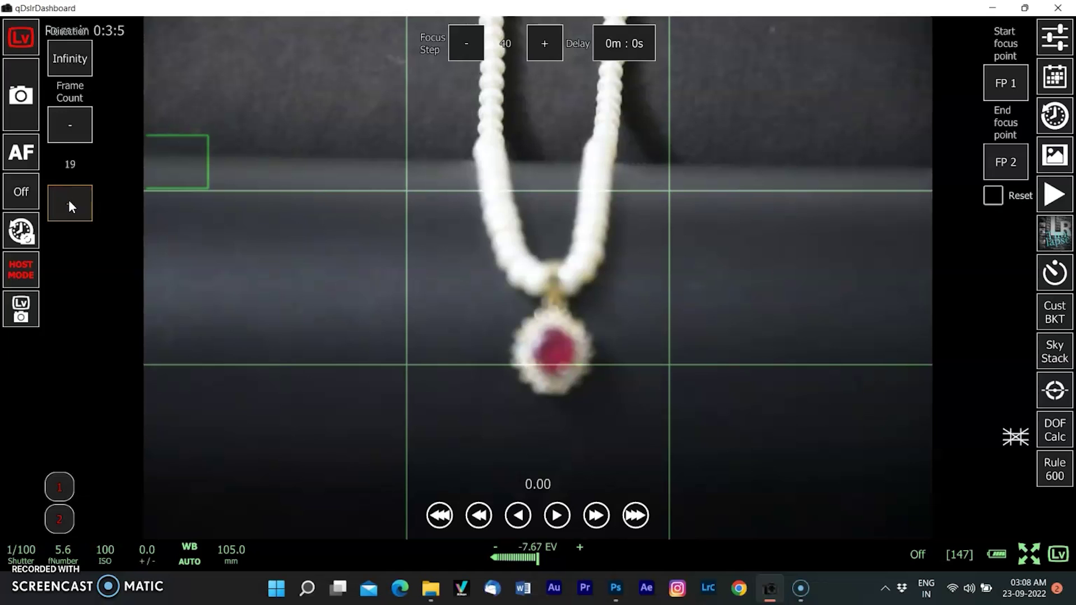
{"action": "left_click", "coordinate": [69, 204]}
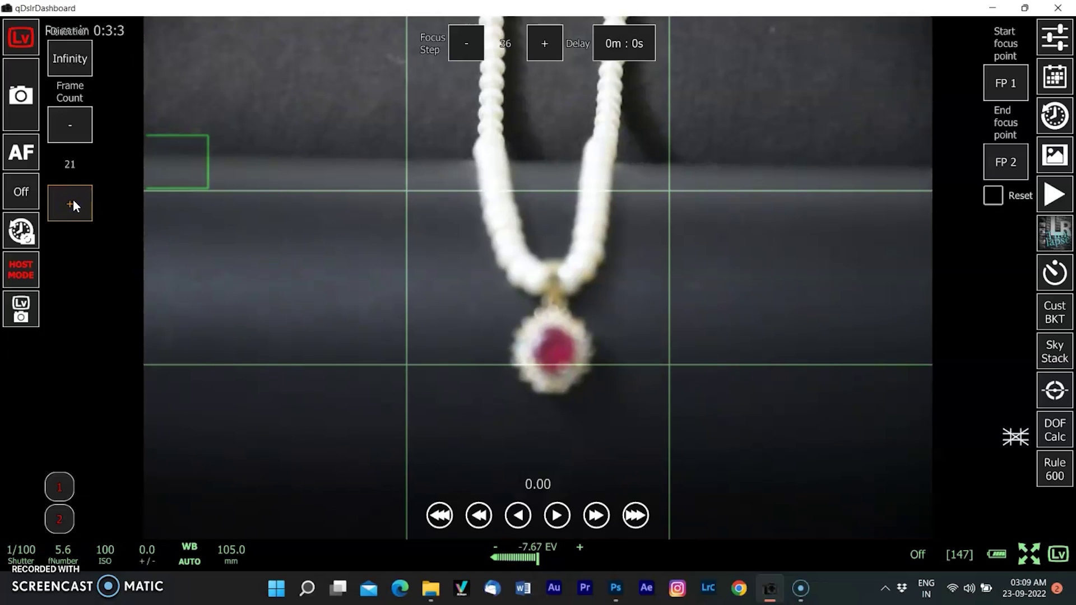
{"action": "left_click", "coordinate": [80, 124]}
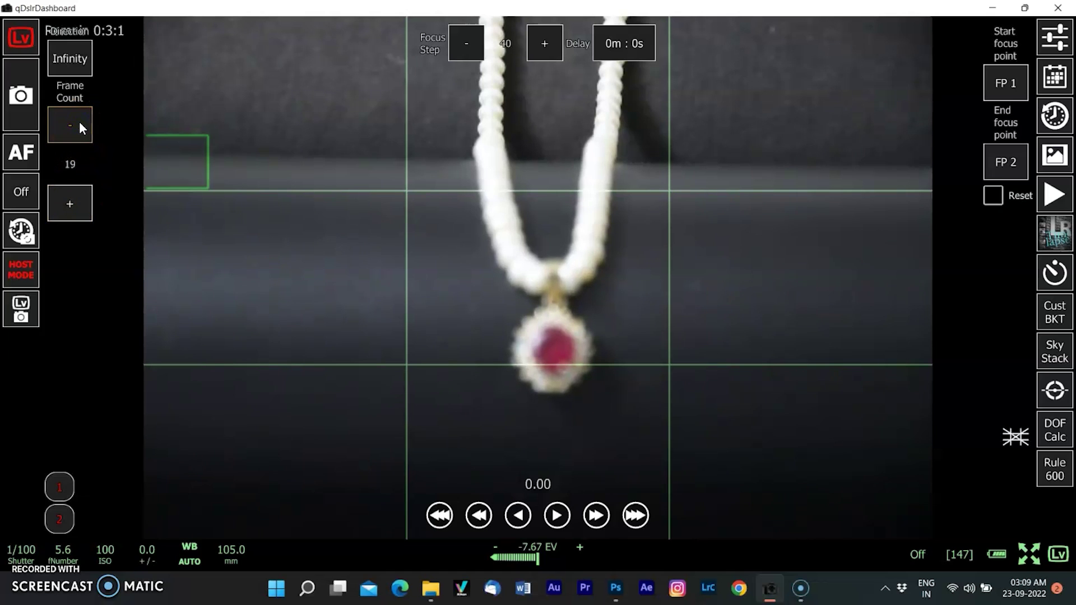
{"action": "left_click", "coordinate": [80, 124]}
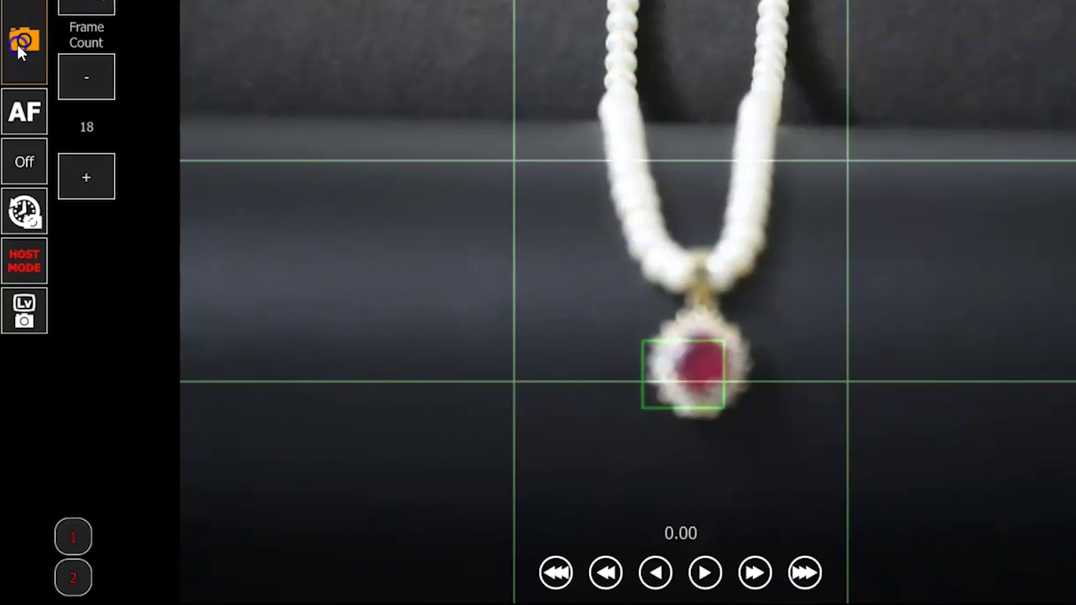
{"action": "left_click", "coordinate": [19, 87]}
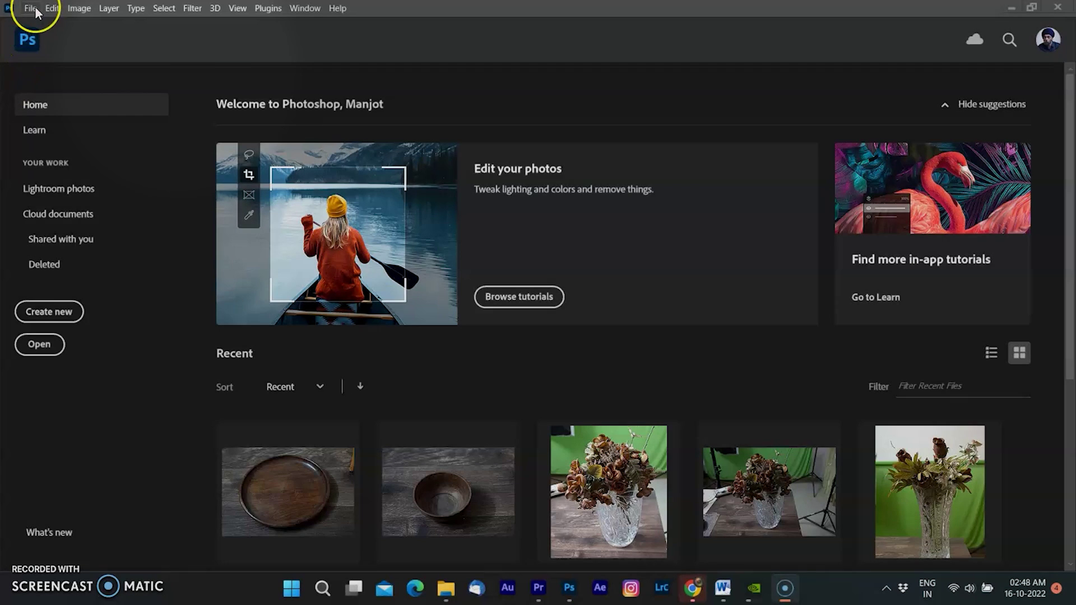
Step: Start Load Files into Stack and browse to the D:\…\stack\autostack folder
{"action": "left_click", "coordinate": [31, 8]}
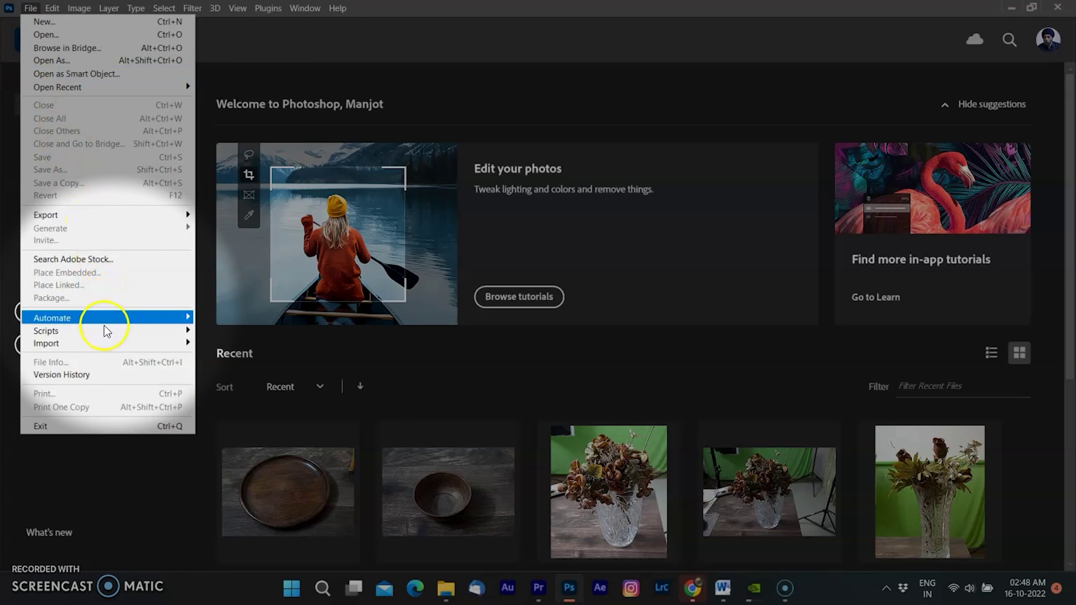
{"action": "mouse_move", "coordinate": [107, 331]}
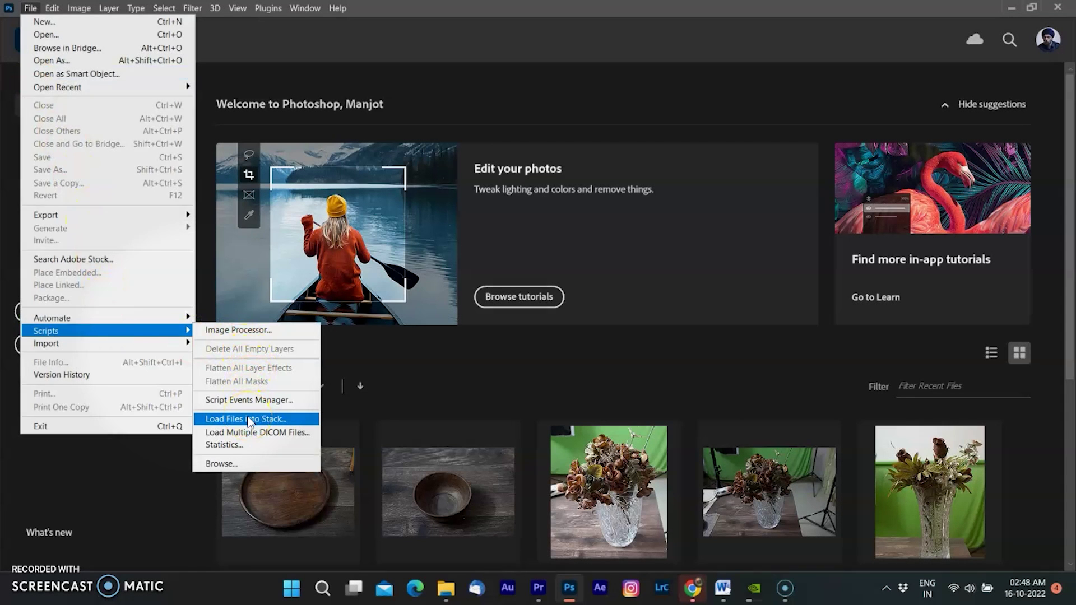
{"action": "left_click", "coordinate": [248, 421]}
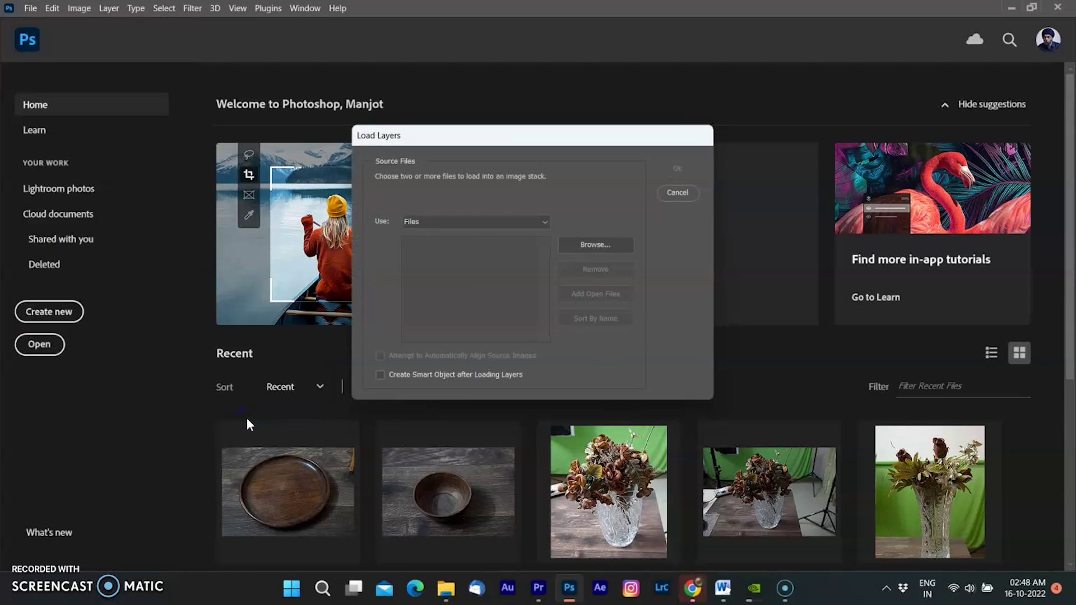
{"action": "left_click", "coordinate": [592, 247]}
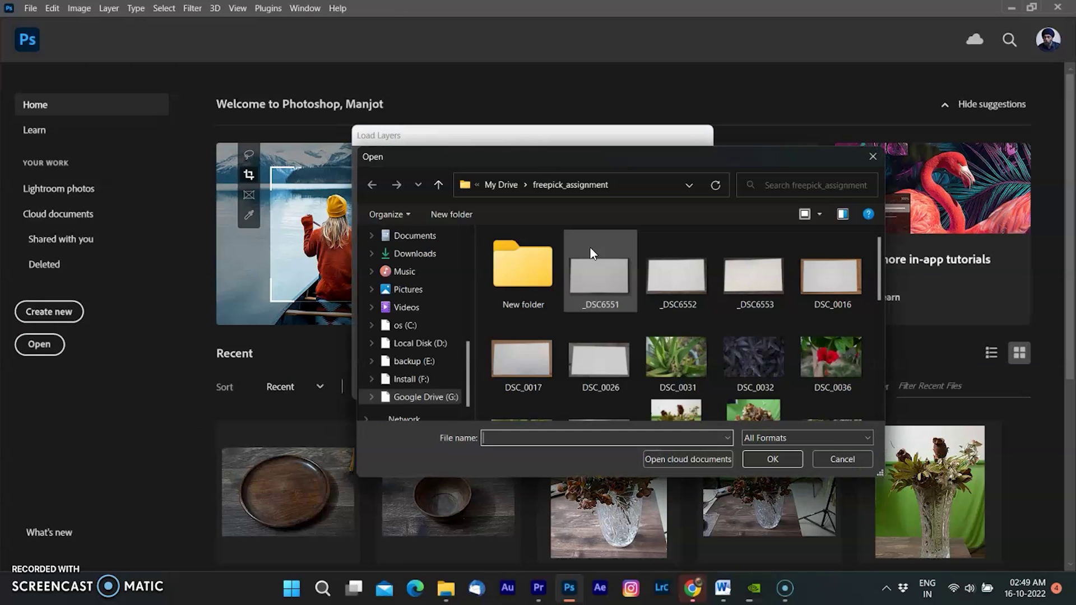
{"action": "left_click", "coordinate": [420, 343]}
{"action": "double_click", "coordinate": [546, 330]}
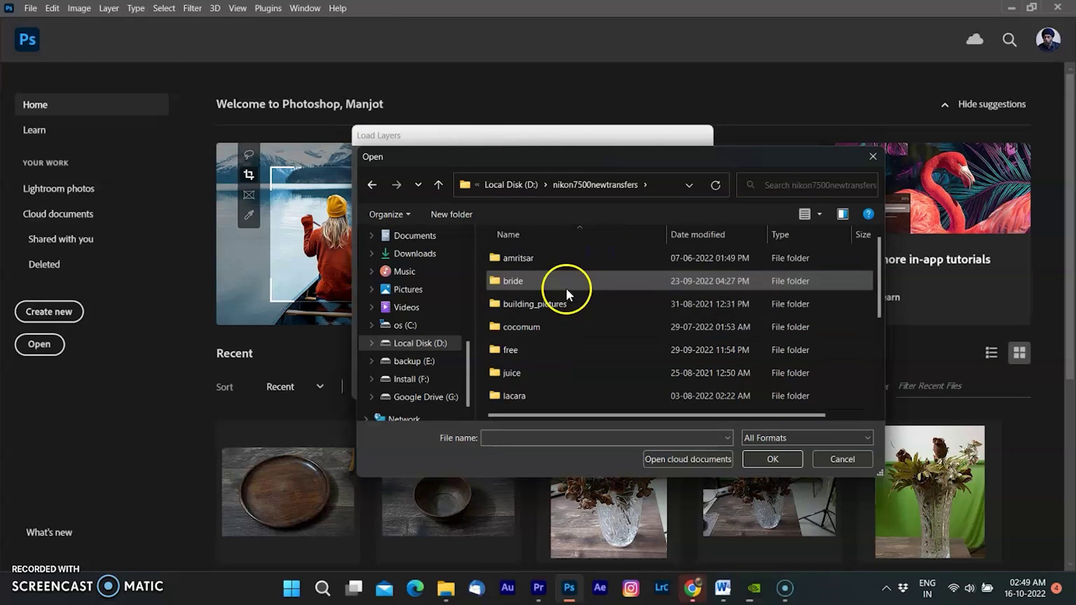
{"action": "scroll", "coordinate": [566, 288], "scroll_direction": "down", "scroll_amount": 5}
{"action": "double_click", "coordinate": [559, 307]}
{"action": "double_click", "coordinate": [535, 281]}
Step: Select the pendant NEF shots _DSC6515 to _DSC6533 and load them as layers
{"action": "left_click", "coordinate": [523, 269]}
{"action": "left_click_drag", "start_coordinate": [879, 315], "coordinate": [879, 359]}
{"action": "left_click", "coordinate": [757, 381], "text": "shift"}
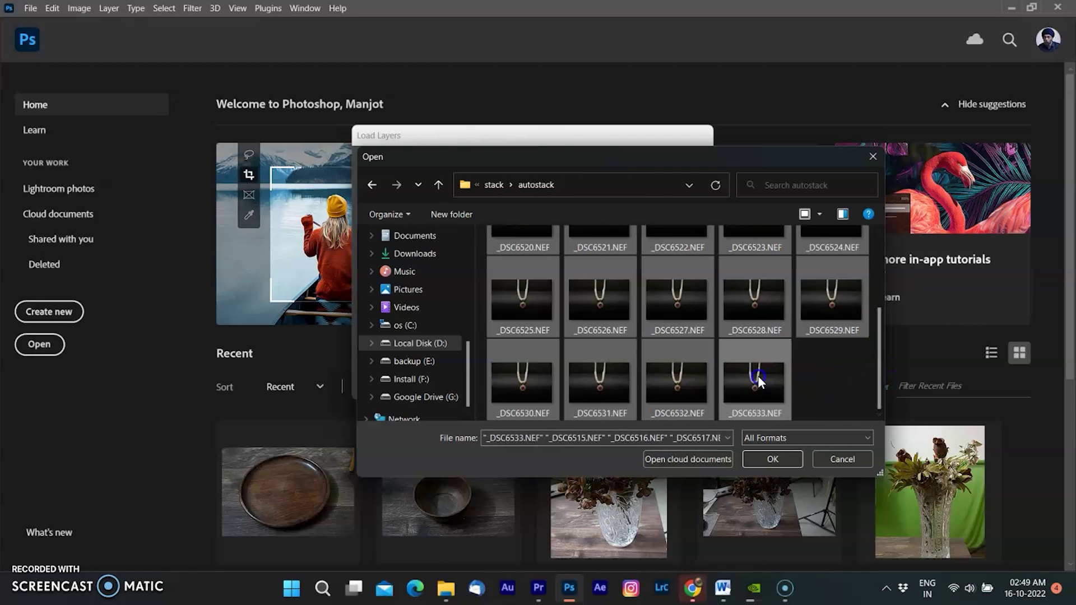
{"action": "left_click", "coordinate": [771, 458]}
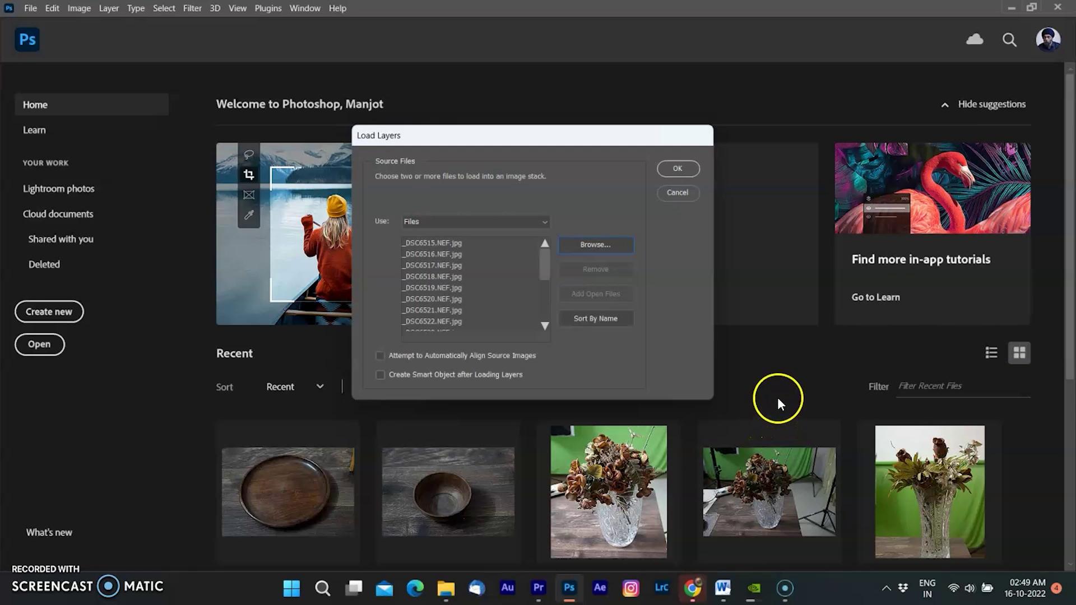
{"action": "scroll", "coordinate": [480, 252], "scroll_direction": "down", "scroll_amount": 5}
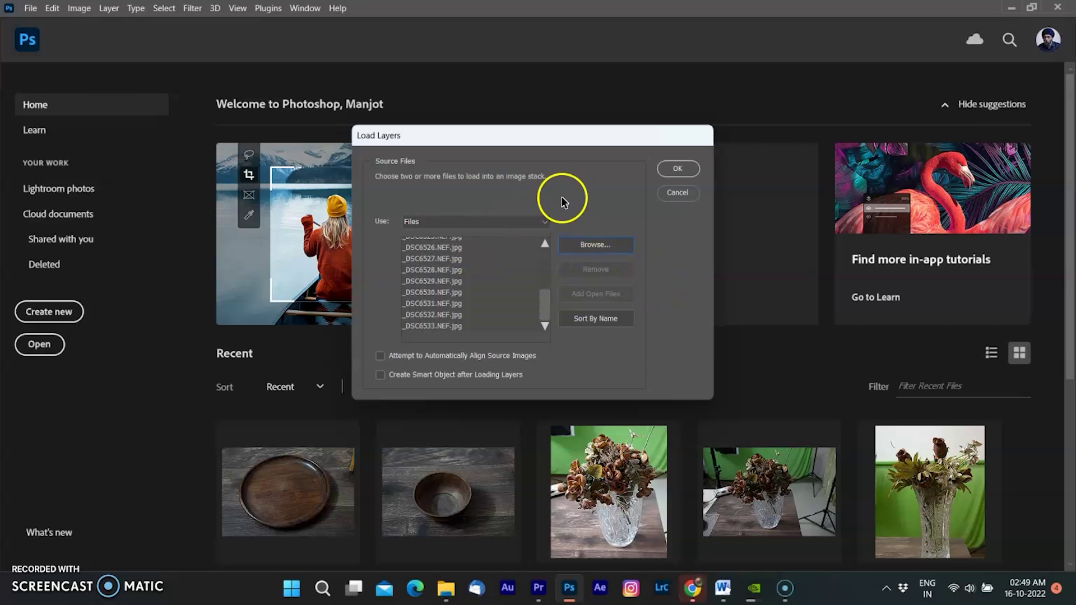
{"action": "left_click", "coordinate": [676, 169]}
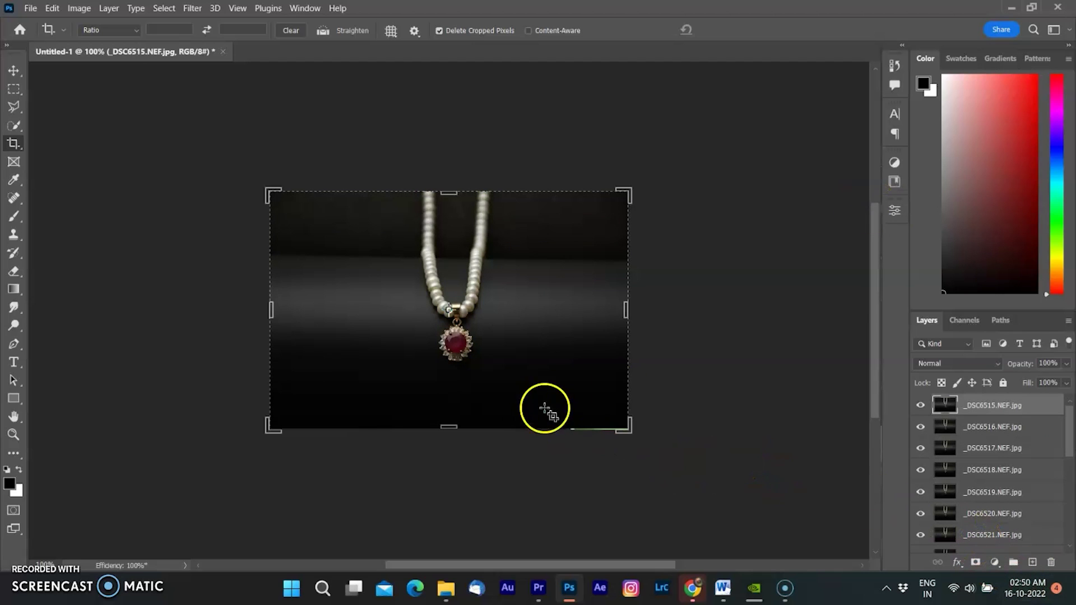
Step: Switch to the Move tool and hide the top layers _DSC6515 through _DSC6520
{"action": "left_click", "coordinate": [13, 70]}
{"action": "scroll", "coordinate": [529, 356], "scroll_direction": "up", "scroll_amount": 3}
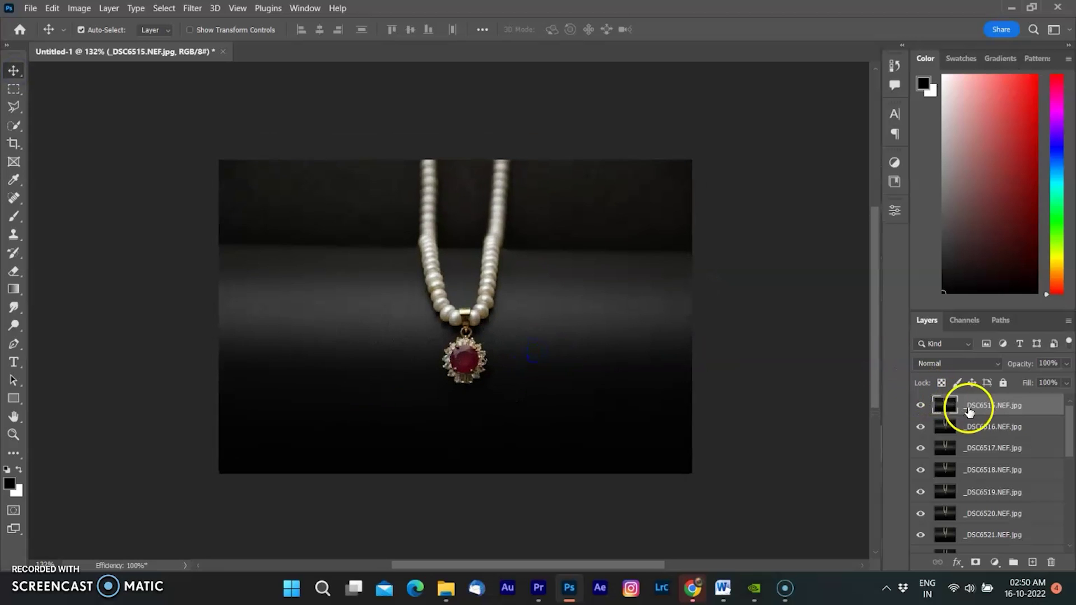
{"action": "left_click", "coordinate": [925, 408]}
{"action": "left_click_drag", "start_coordinate": [920, 426], "coordinate": [920, 469]}
{"action": "left_click", "coordinate": [919, 514]}
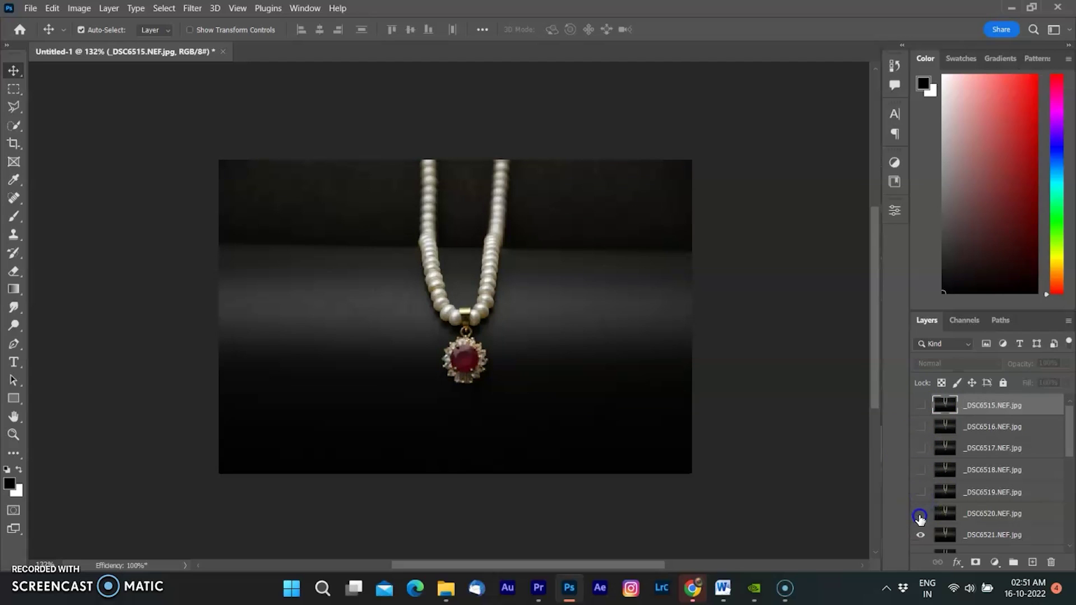
Step: Hide the lower layers one by one to compare each shot's focus
{"action": "scroll", "coordinate": [919, 526], "scroll_direction": "down", "scroll_amount": 2}
{"action": "left_click", "coordinate": [922, 514]}
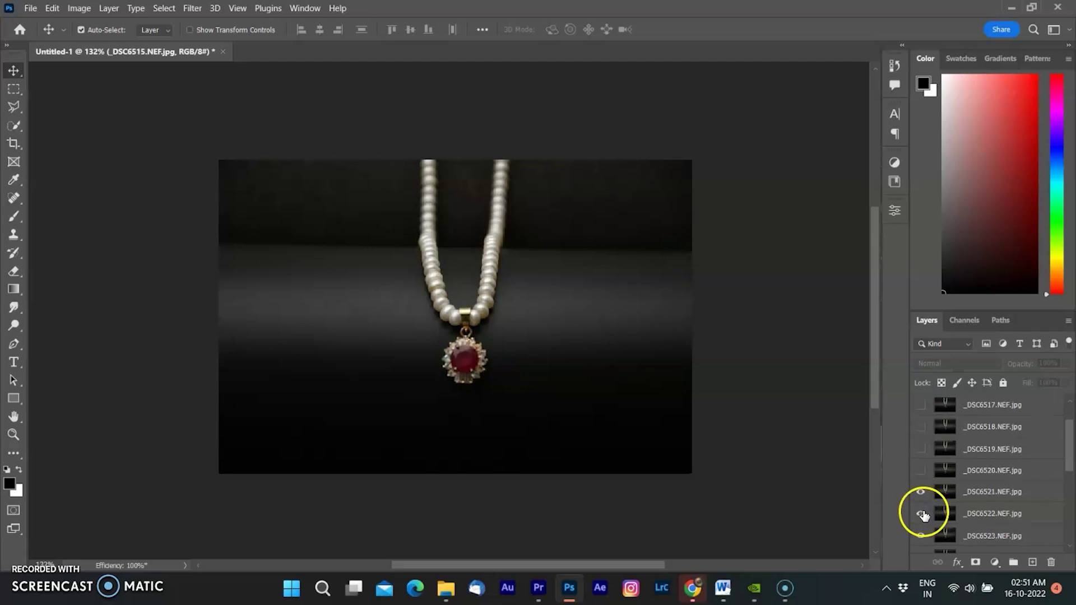
{"action": "left_click", "coordinate": [920, 491]}
{"action": "scroll", "coordinate": [922, 511], "scroll_direction": "down", "scroll_amount": 3}
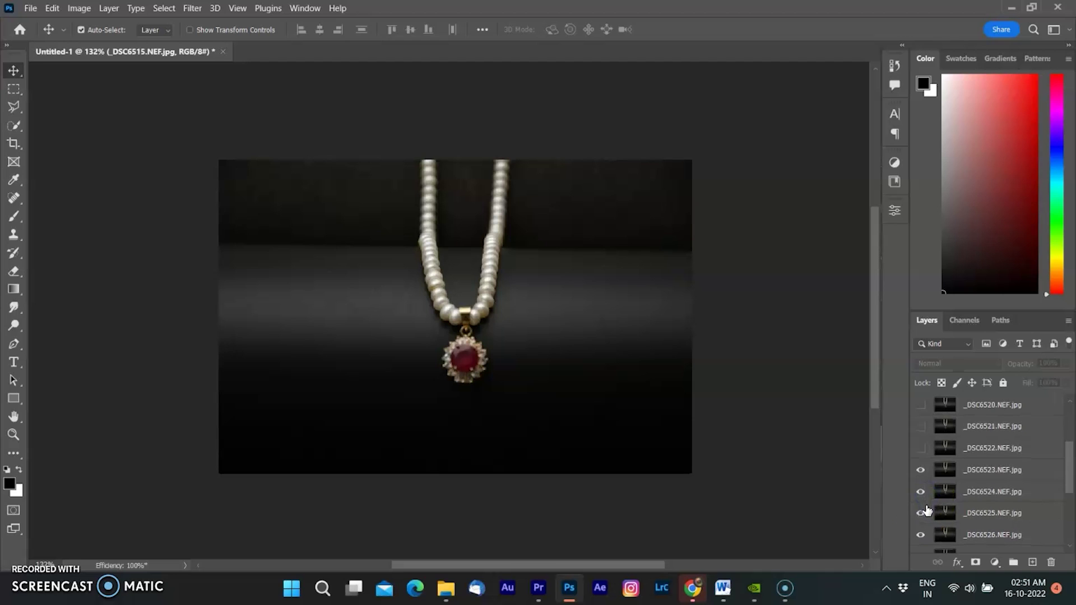
{"action": "left_click", "coordinate": [925, 480]}
{"action": "left_click", "coordinate": [920, 513]}
{"action": "scroll", "coordinate": [921, 504], "scroll_direction": "down", "scroll_amount": 4}
{"action": "left_click", "coordinate": [922, 491]}
{"action": "left_click", "coordinate": [922, 513]}
Step: Turn visibility back on for all nineteen layers, _DSC6515 through _DSC6533
{"action": "scroll", "coordinate": [924, 519], "scroll_direction": "up", "scroll_amount": 1}
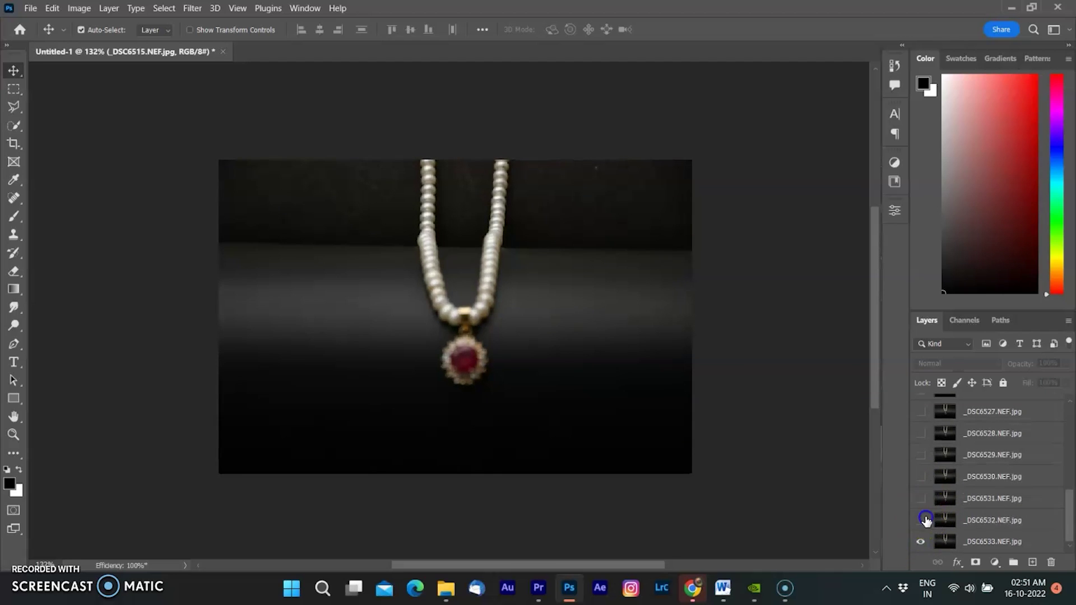
{"action": "left_click_drag", "start_coordinate": [922, 520], "coordinate": [922, 541]}
{"action": "left_click_drag", "start_coordinate": [921, 498], "coordinate": [922, 413]}
{"action": "scroll", "coordinate": [922, 413], "scroll_direction": "up", "scroll_amount": 4}
{"action": "left_click_drag", "start_coordinate": [926, 487], "coordinate": [924, 409]}
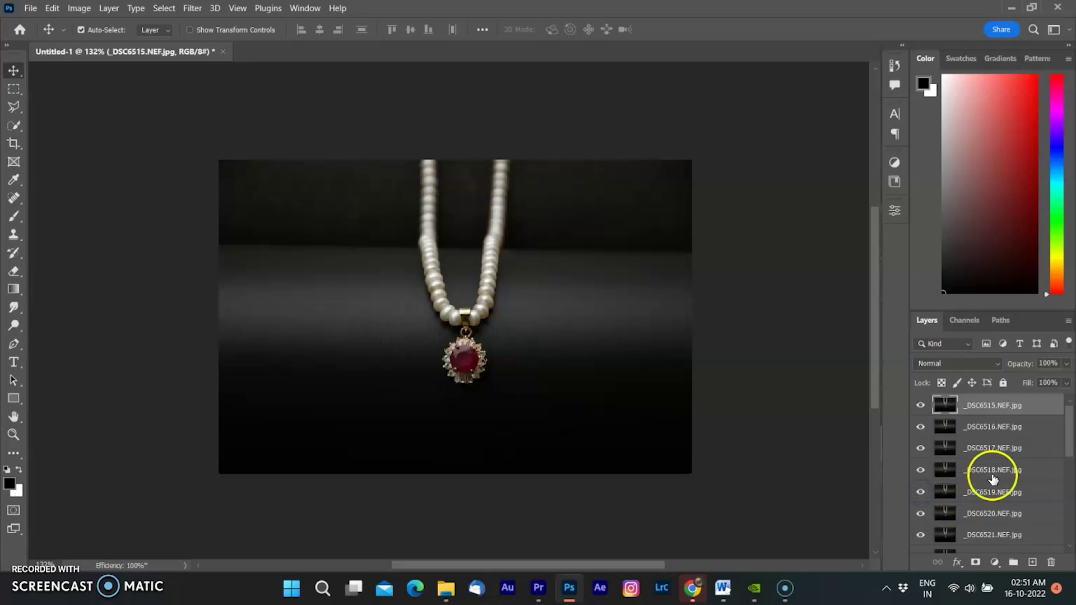
{"action": "left_click_drag", "start_coordinate": [1068, 433], "coordinate": [1069, 513]}
Step: Select all nineteen pendant layers and auto-align them with Auto projection
{"action": "left_click", "coordinate": [1010, 545], "text": "shift"}
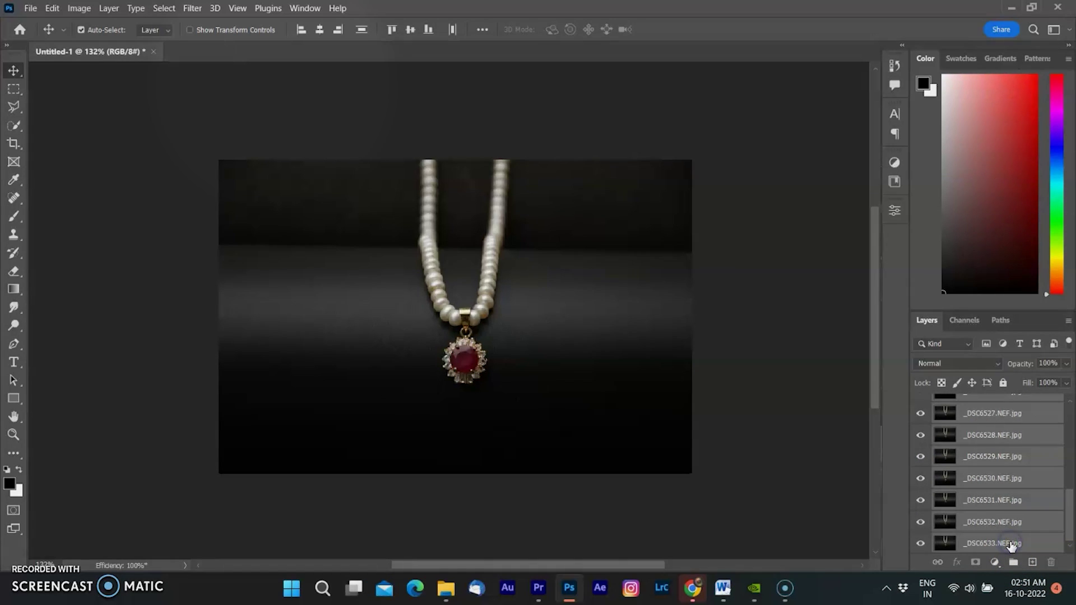
{"action": "left_click", "coordinate": [47, 11]}
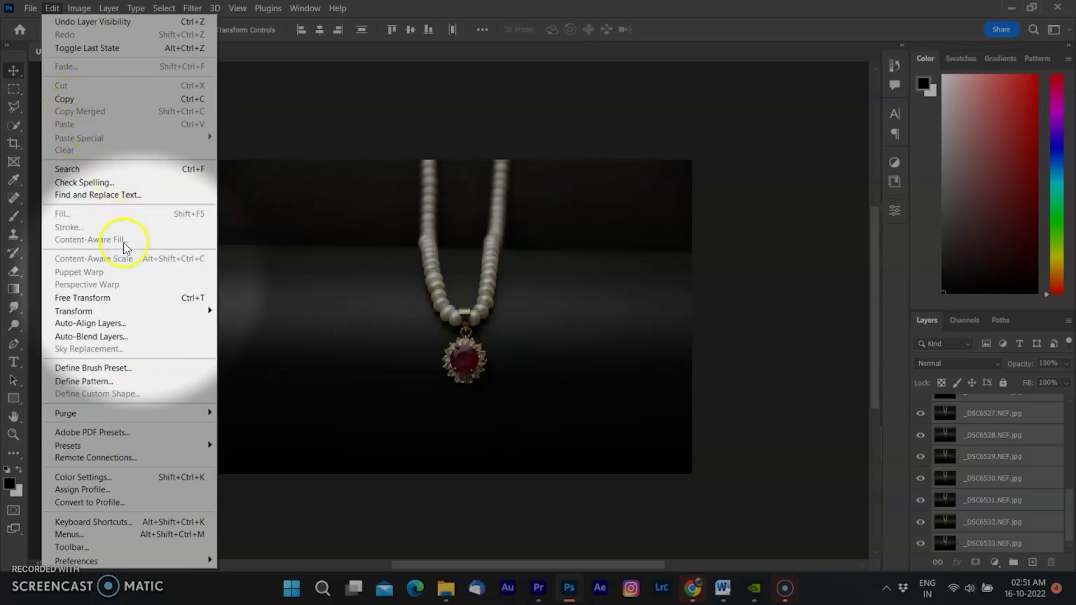
{"action": "left_click", "coordinate": [139, 323]}
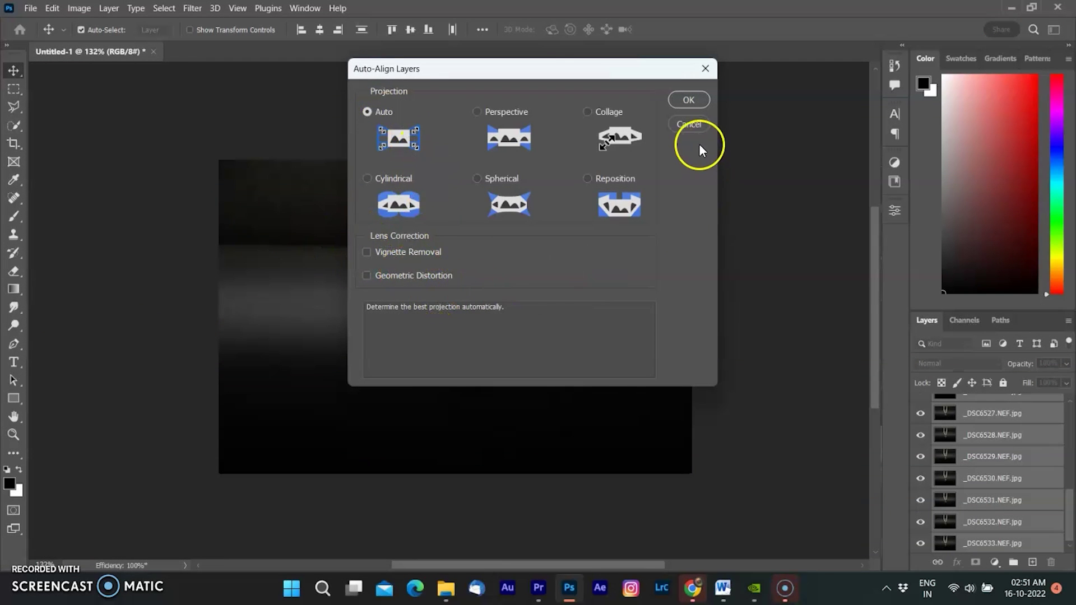
{"action": "left_click", "coordinate": [688, 100]}
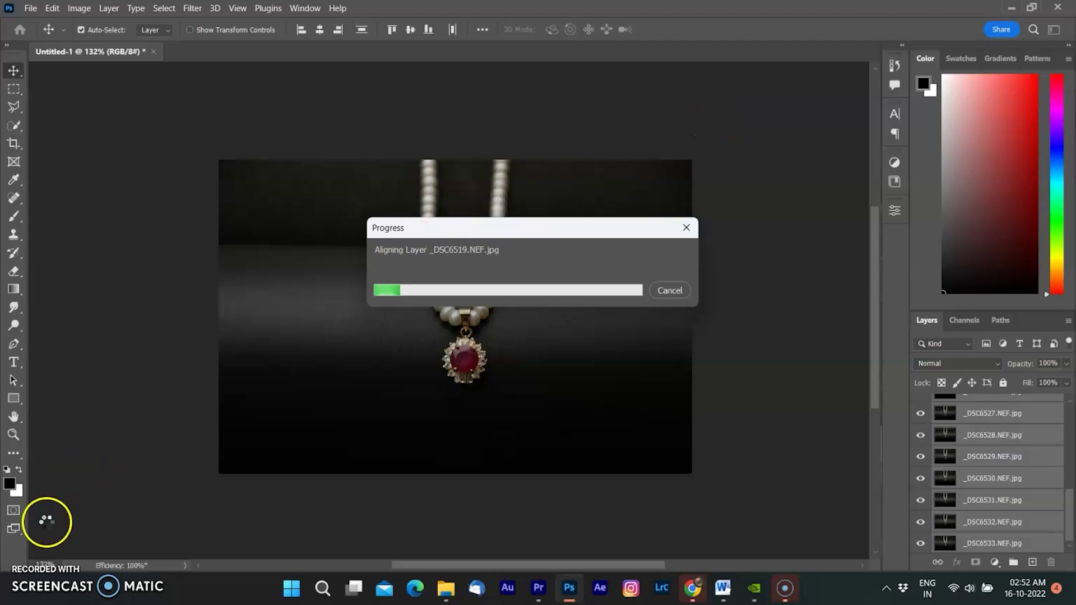
{"action": "scroll", "coordinate": [952, 476], "scroll_direction": "up", "scroll_amount": 2}
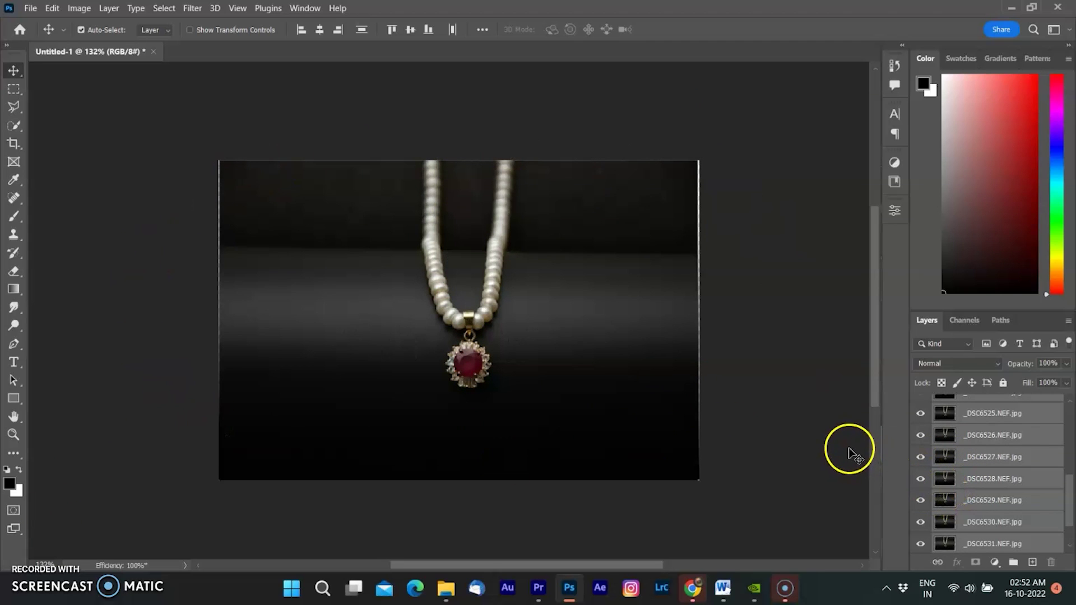
Step: Auto-blend as Stack Images with Seamless Tones on and Content Aware Fill off
{"action": "left_click", "coordinate": [52, 9]}
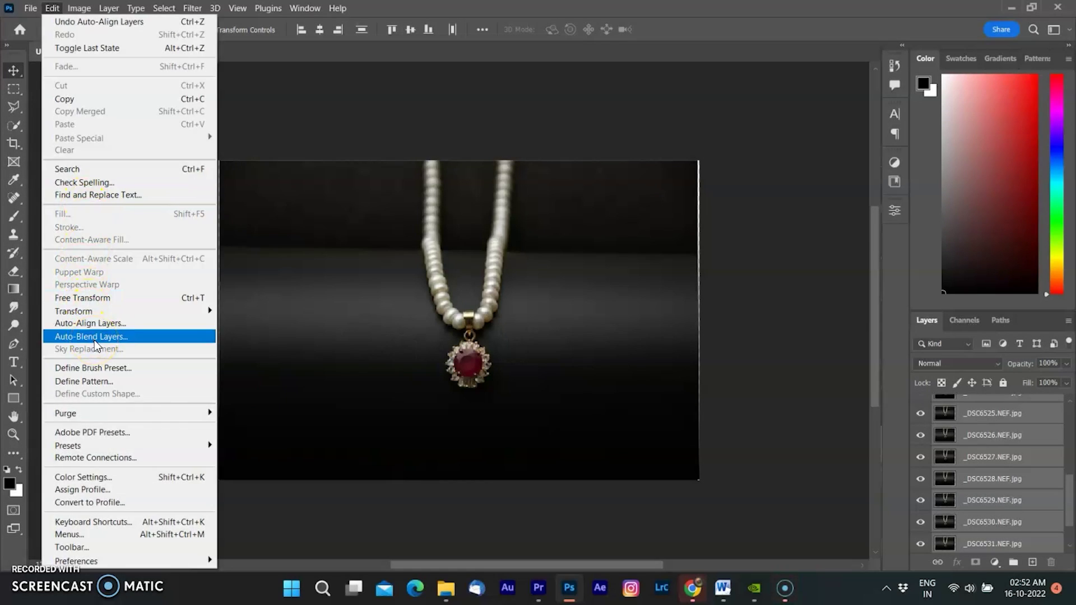
{"action": "left_click", "coordinate": [94, 336]}
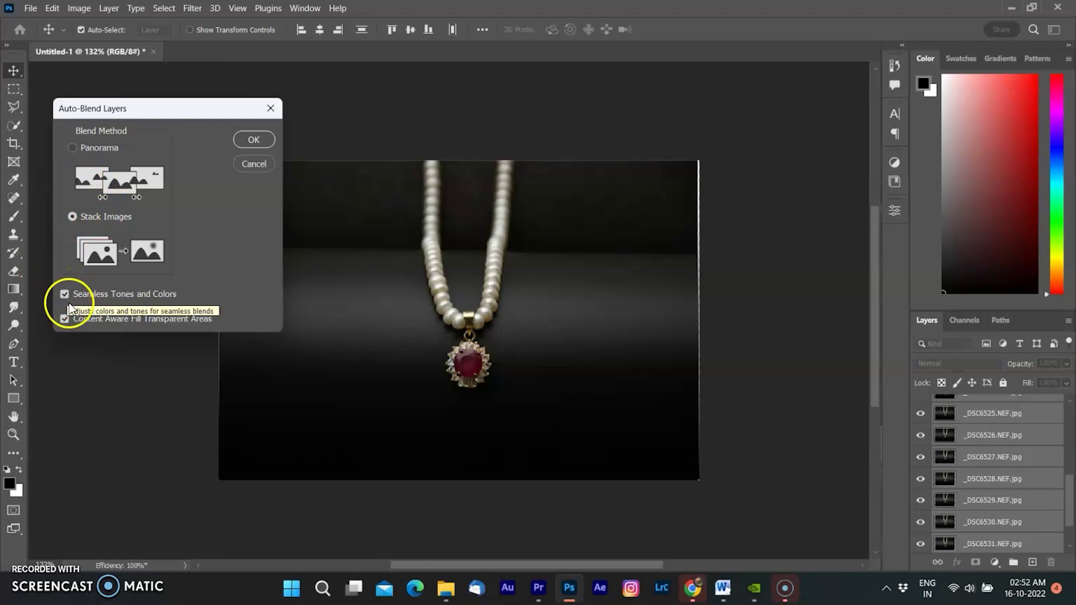
{"action": "left_click", "coordinate": [60, 318]}
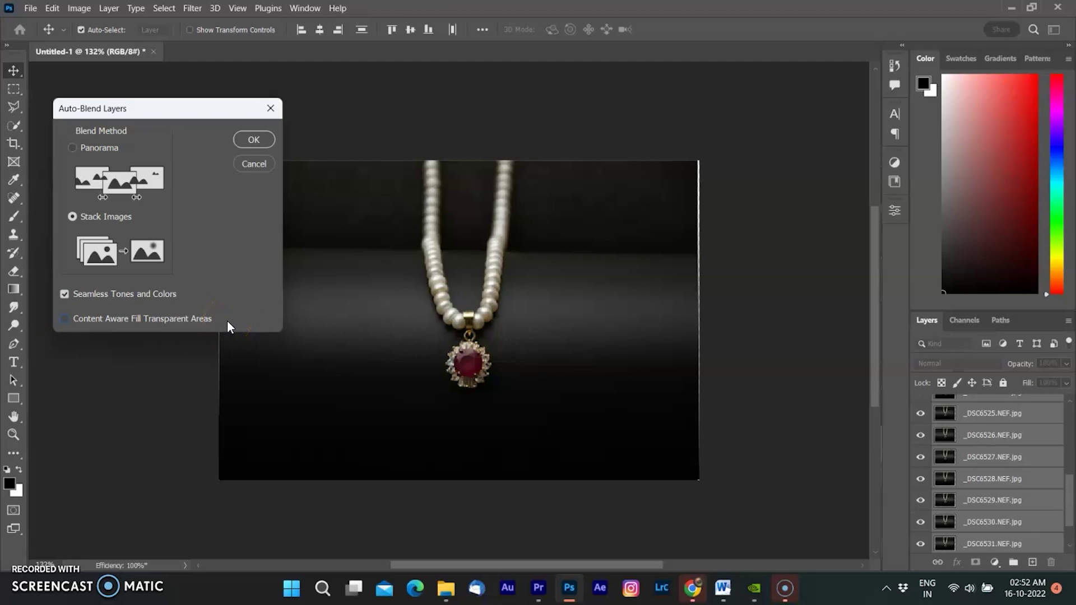
{"action": "left_click", "coordinate": [265, 138]}
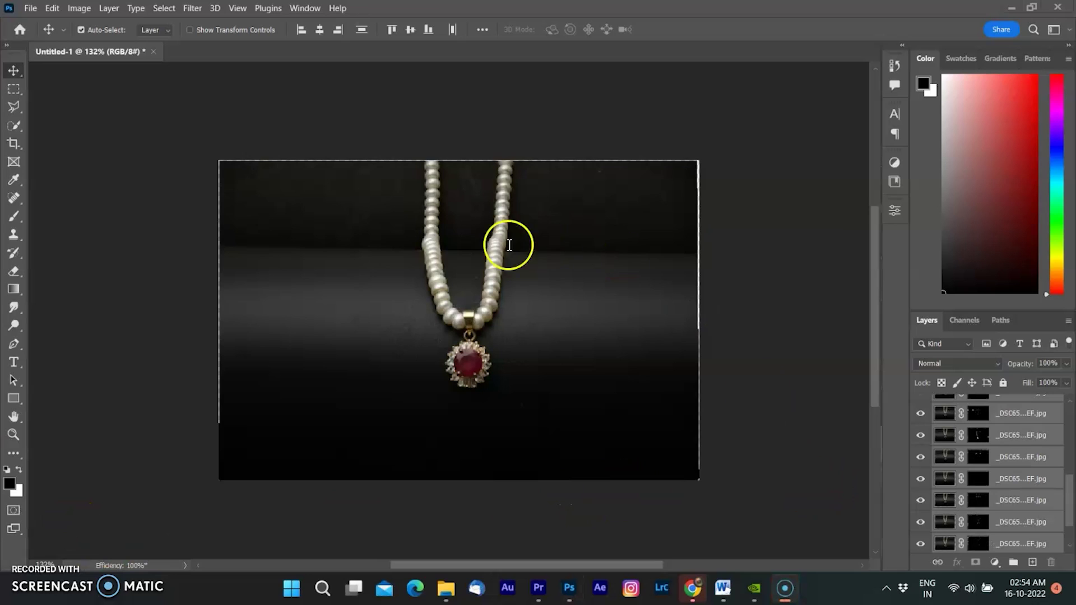
{"action": "scroll", "coordinate": [958, 470], "scroll_direction": "up", "scroll_amount": 3}
{"action": "scroll", "coordinate": [958, 467], "scroll_direction": "up", "scroll_amount": 2}
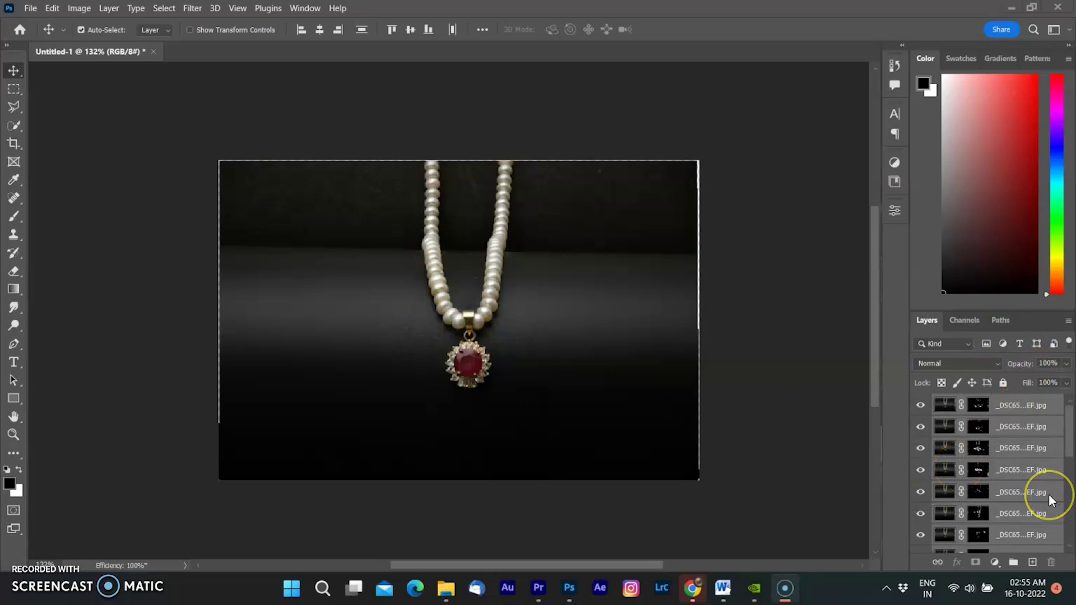
{"action": "scroll", "coordinate": [1003, 449], "scroll_direction": "down", "scroll_amount": 5}
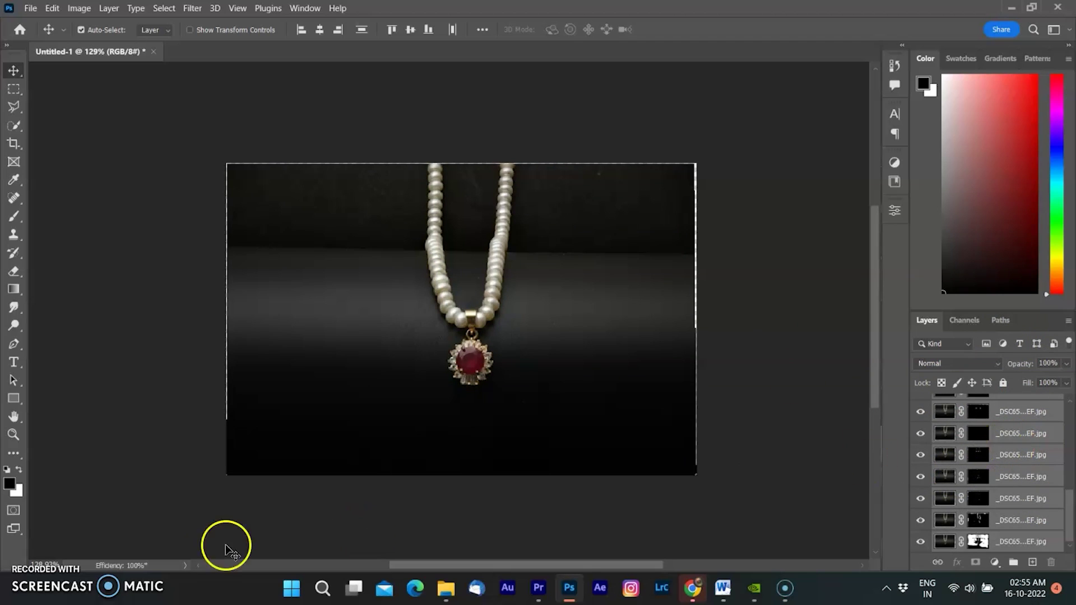